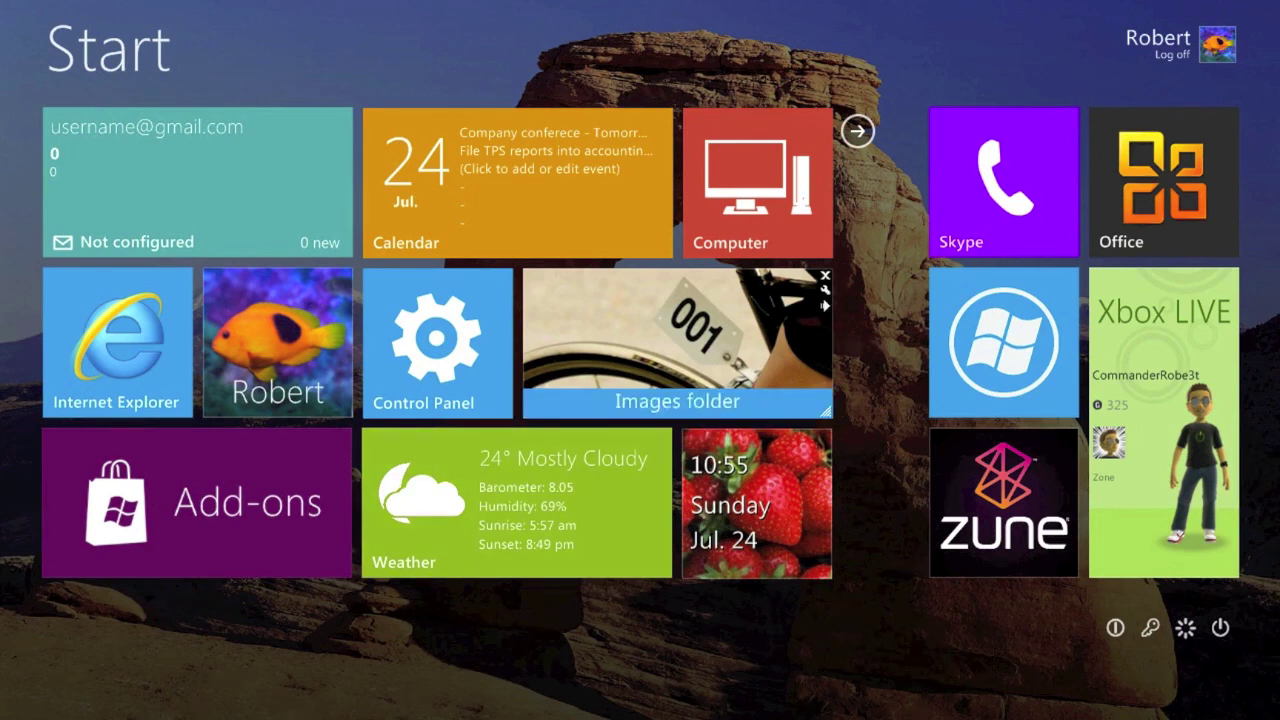
Show the standard Windows Start menu over the tile desktop and dismiss it
mouse_move(858, 131)
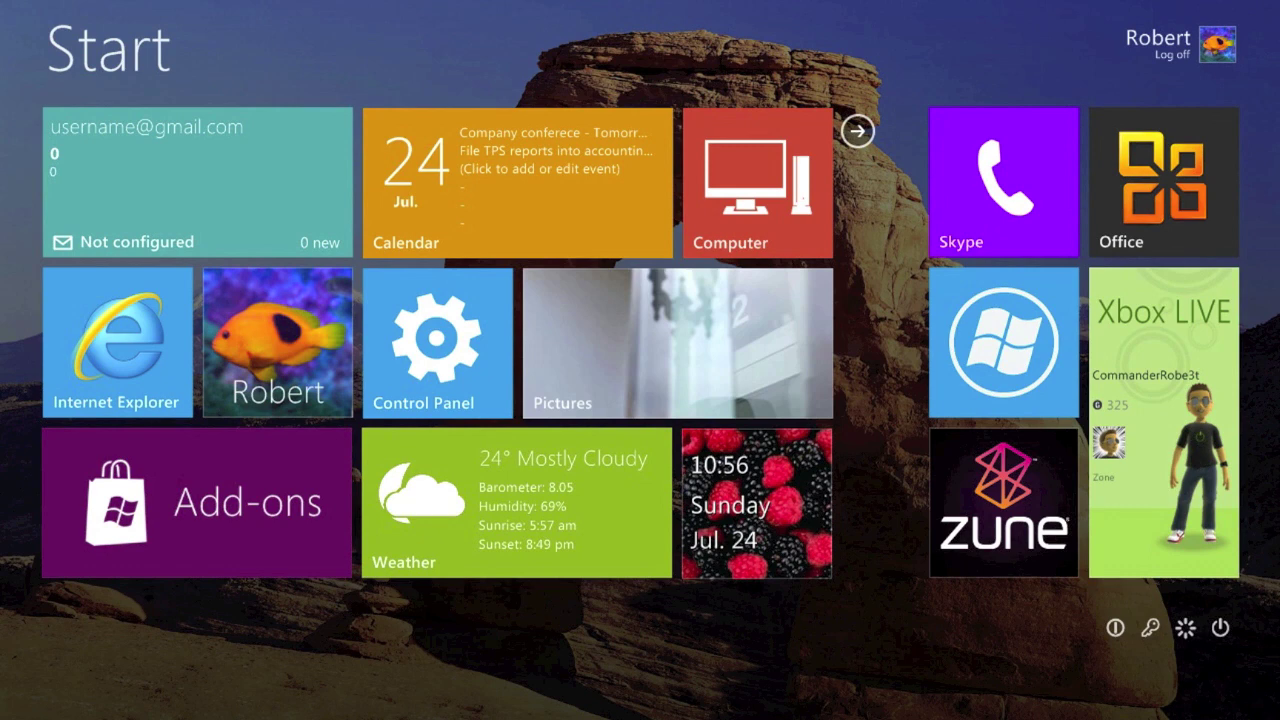
mouse_move(823, 450)
mouse_move(1040, 340)
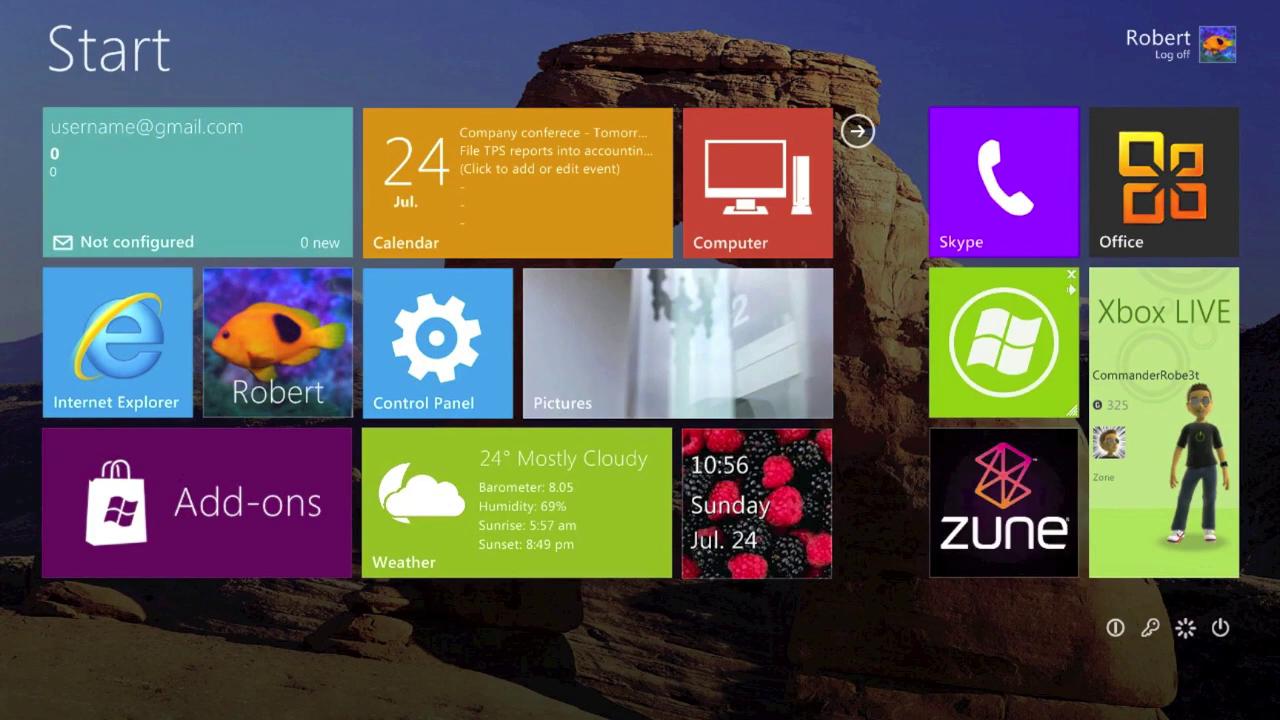
key(super)
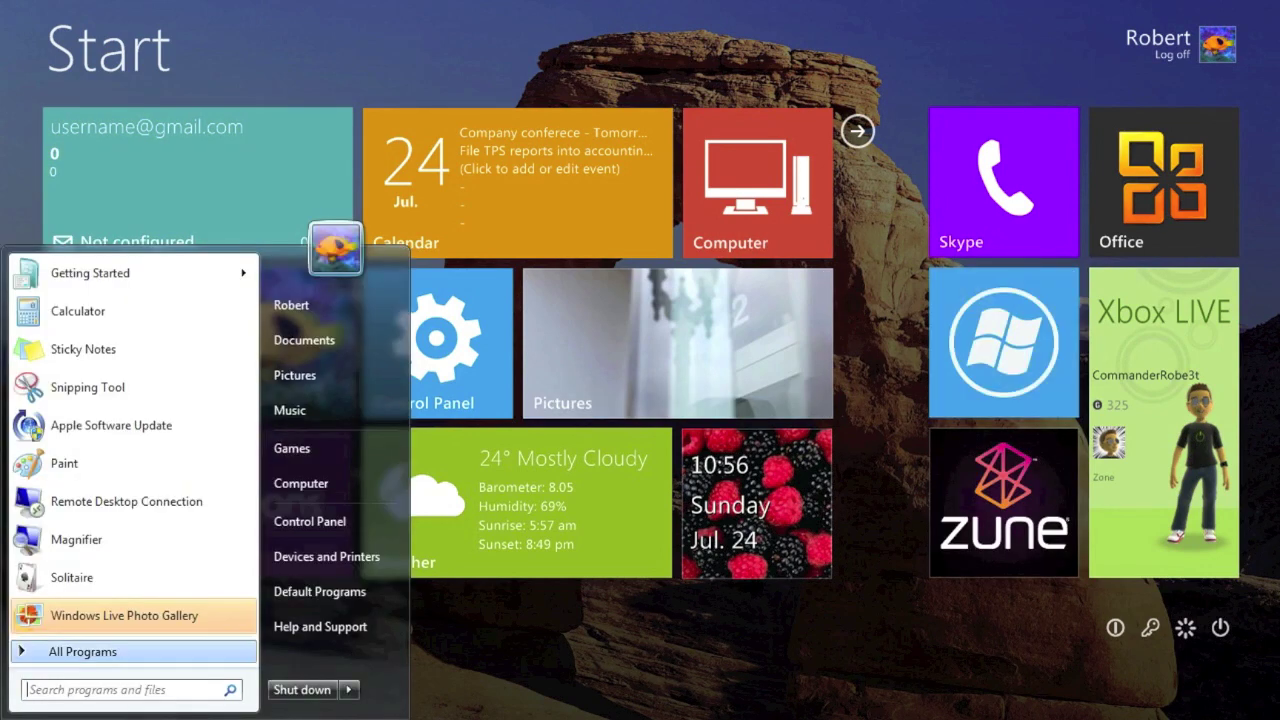
key(super)
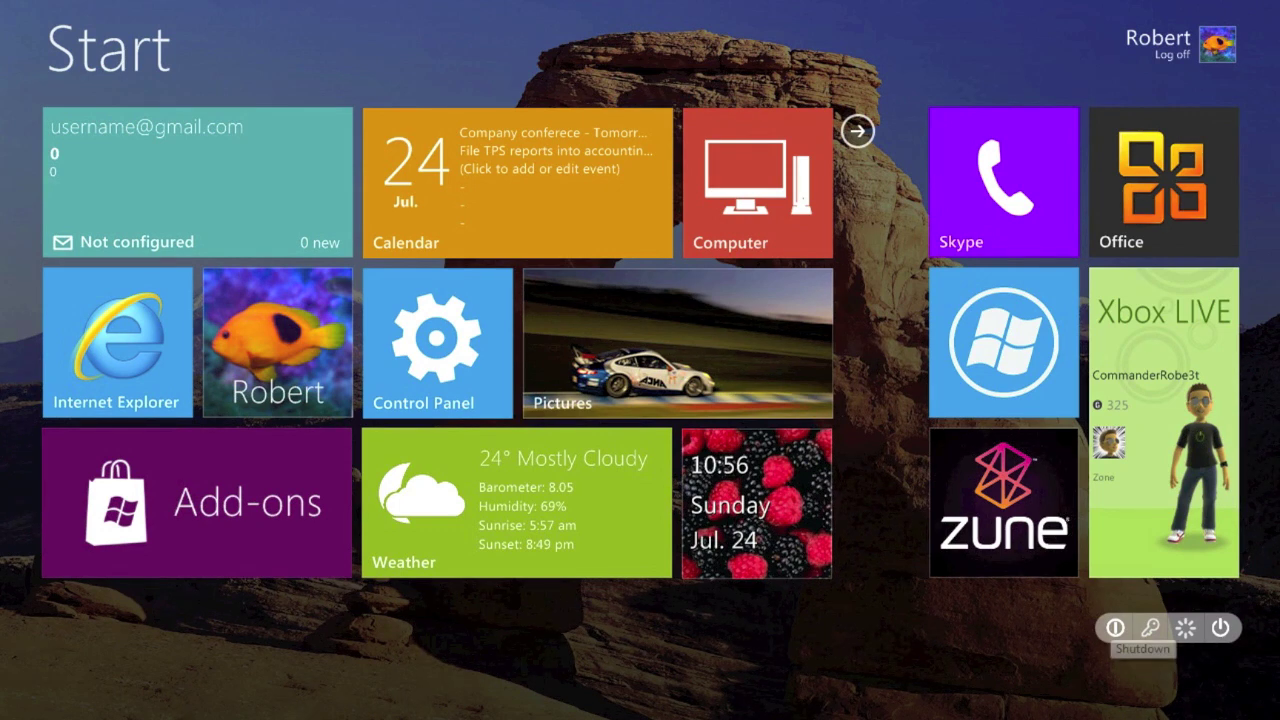
Request a system shutdown from the desktop power controls and cancel it at the confirmation
click(1115, 627)
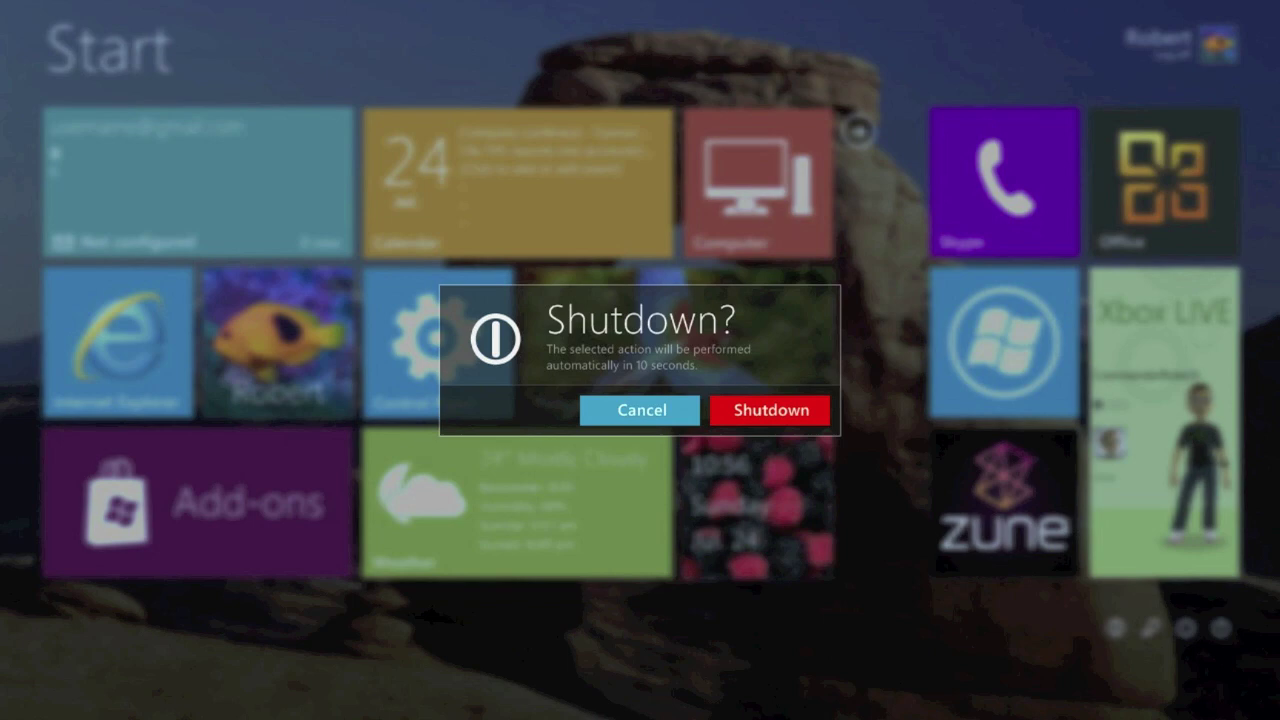
click(641, 410)
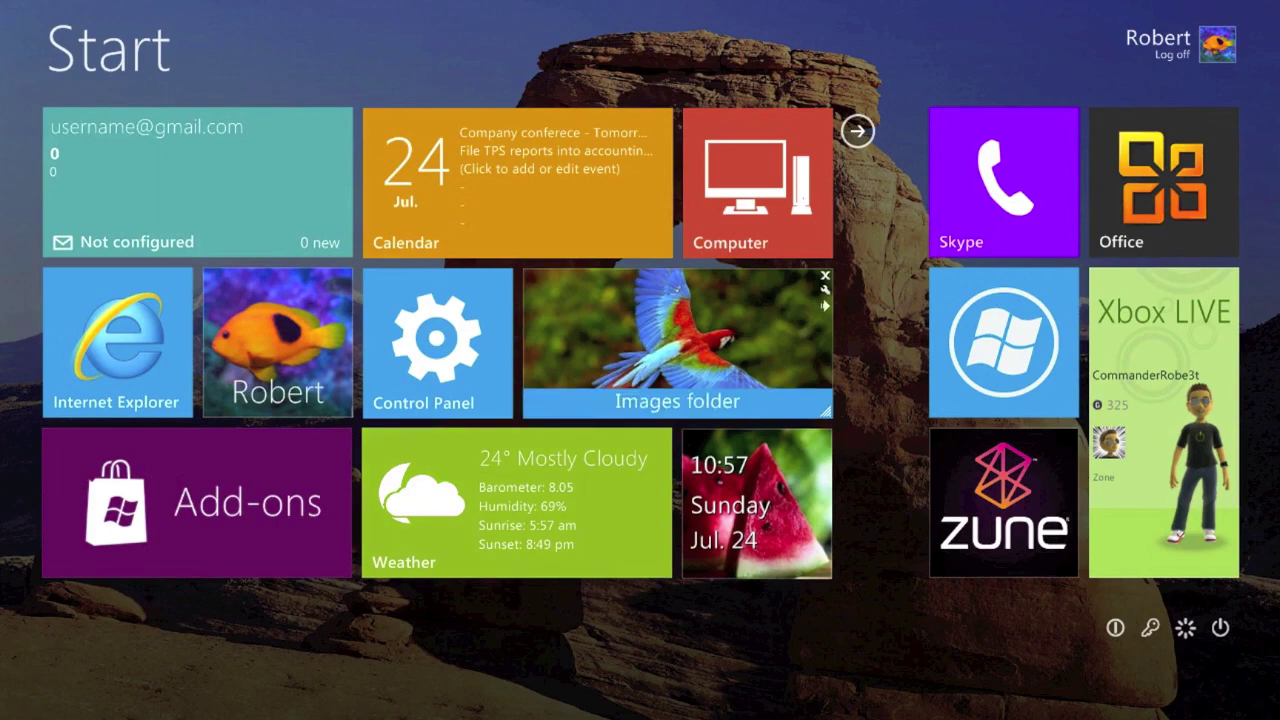
Open the Style settings, turn on the Rounded option for the tiles and apply it
click(858, 131)
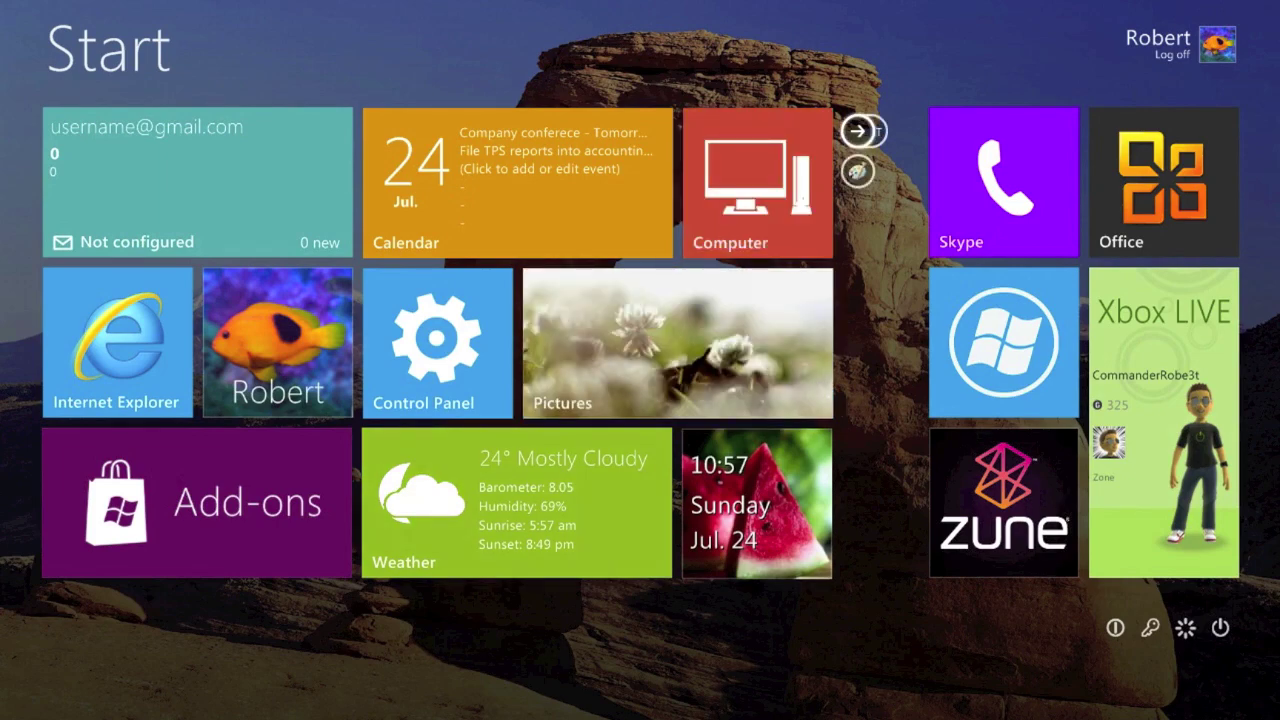
click(857, 172)
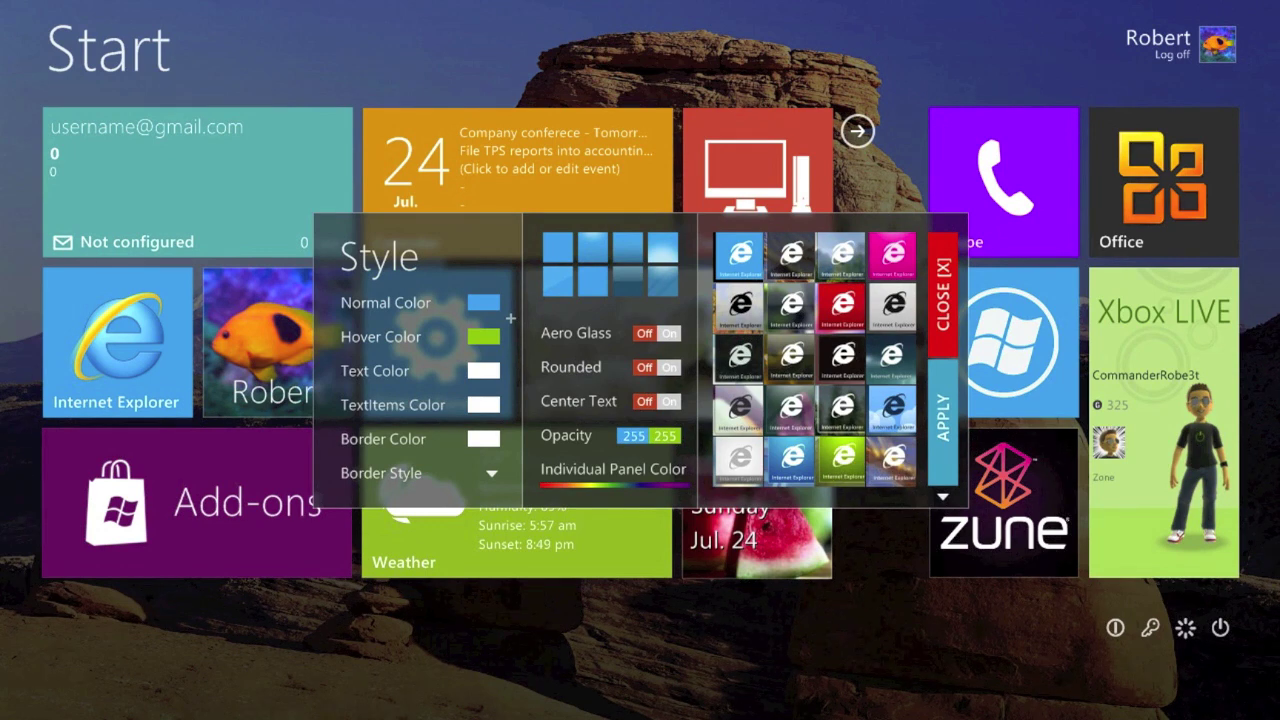
click(668, 368)
click(943, 419)
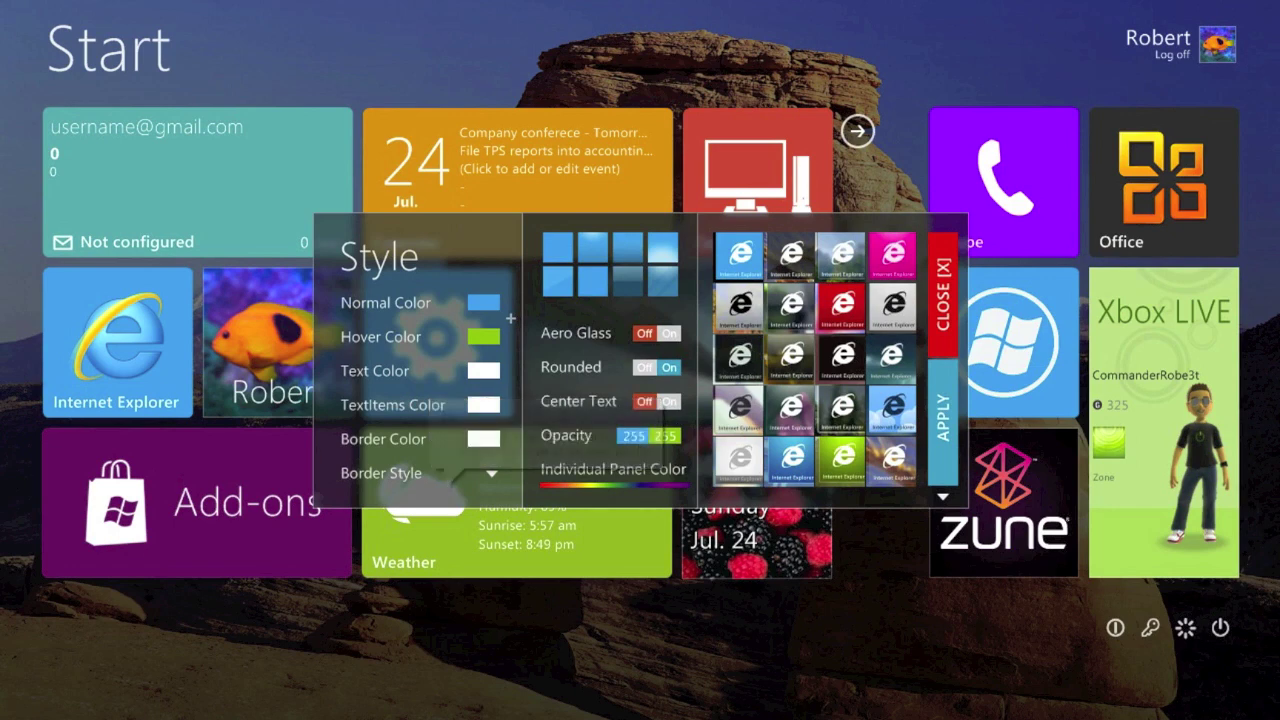
Turn the Rounded option off, reveal the Border Style choices and close the Style settings
click(656, 368)
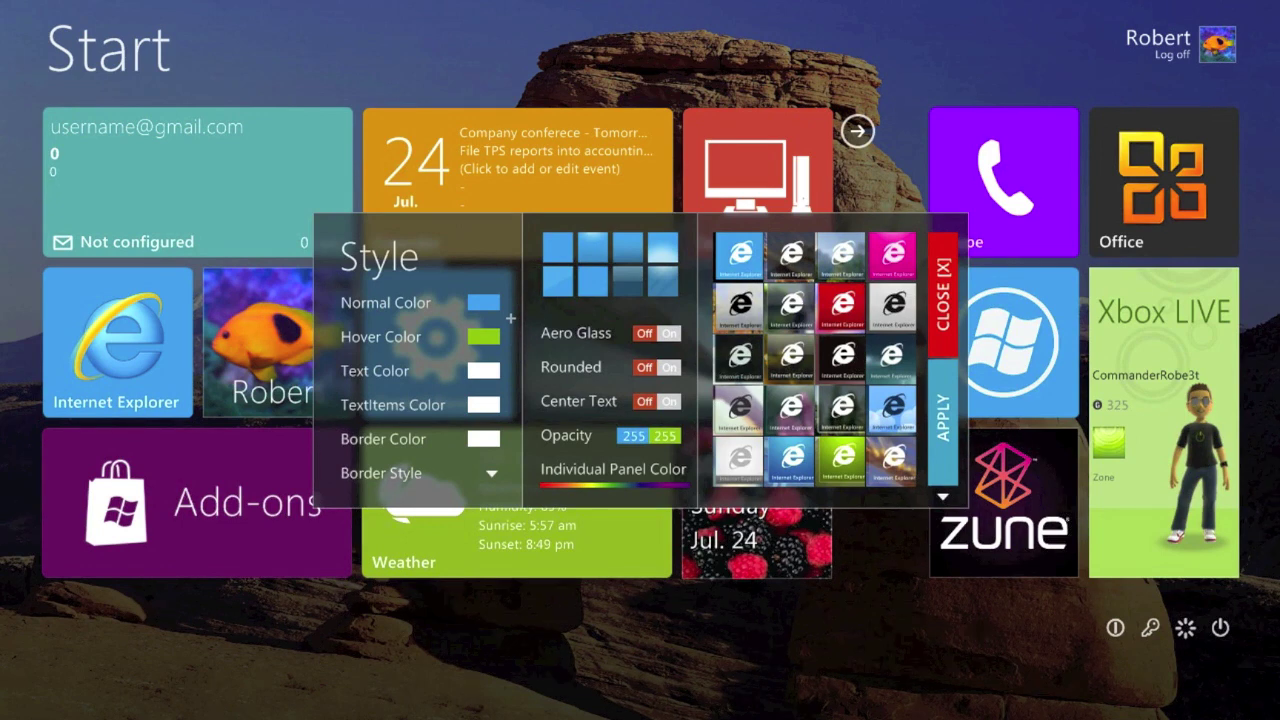
click(491, 473)
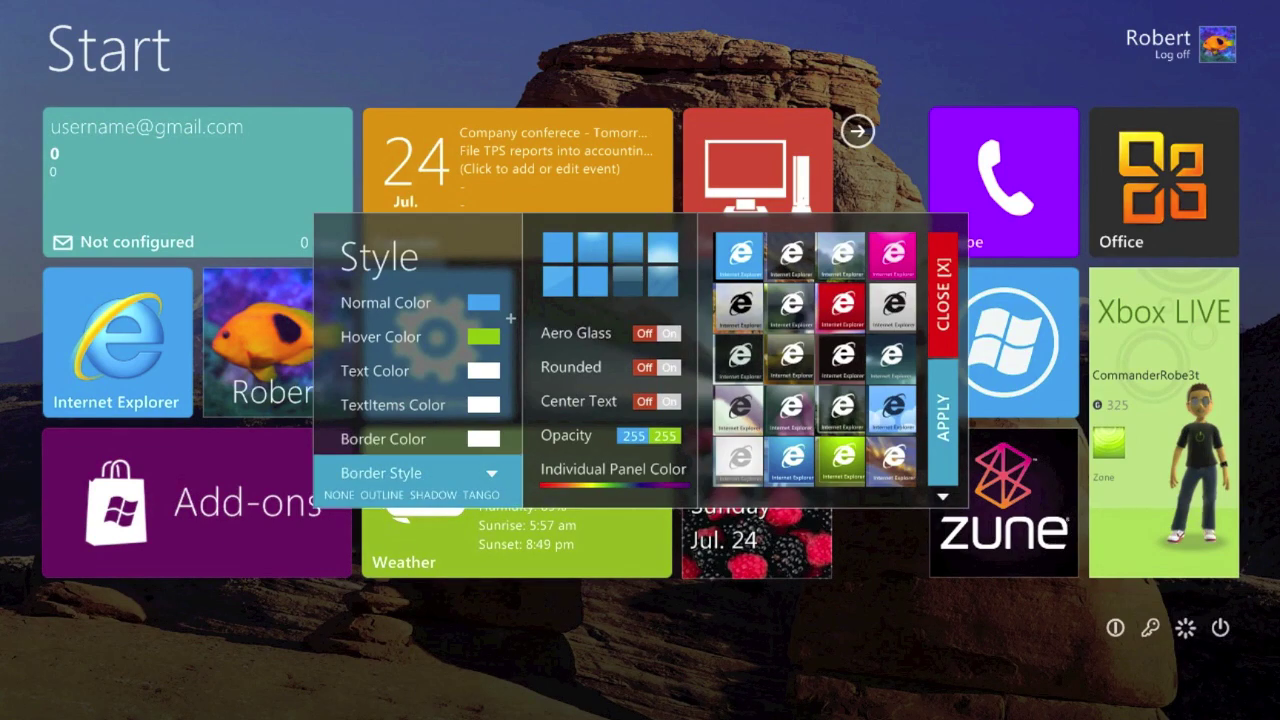
click(943, 296)
Open the Panels gallery and page through the available and installed panels
mouse_move(857, 131)
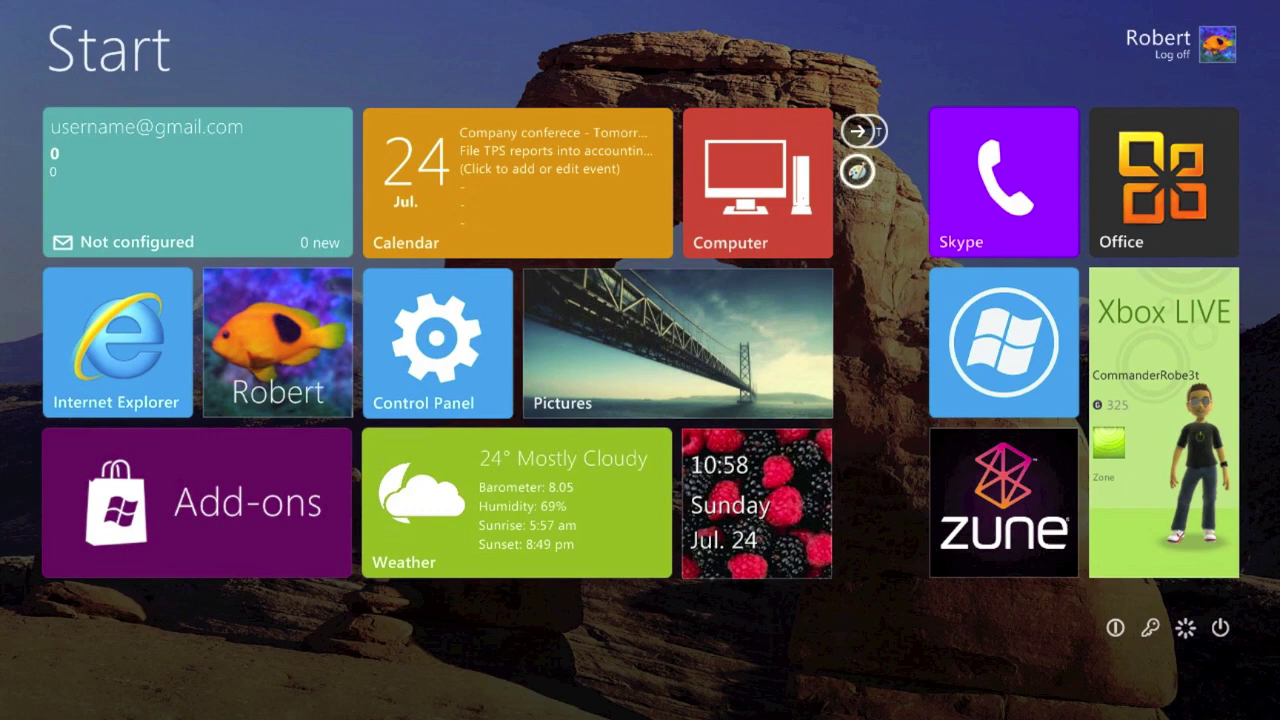
click(857, 171)
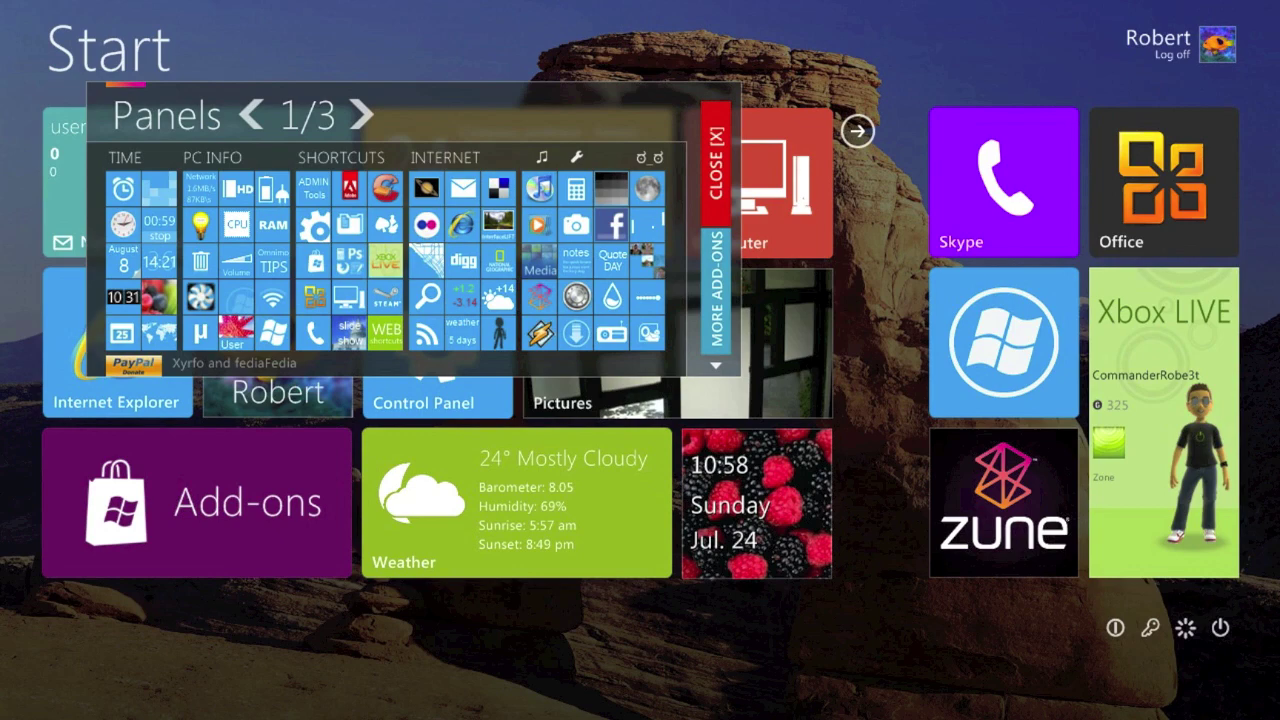
click(361, 115)
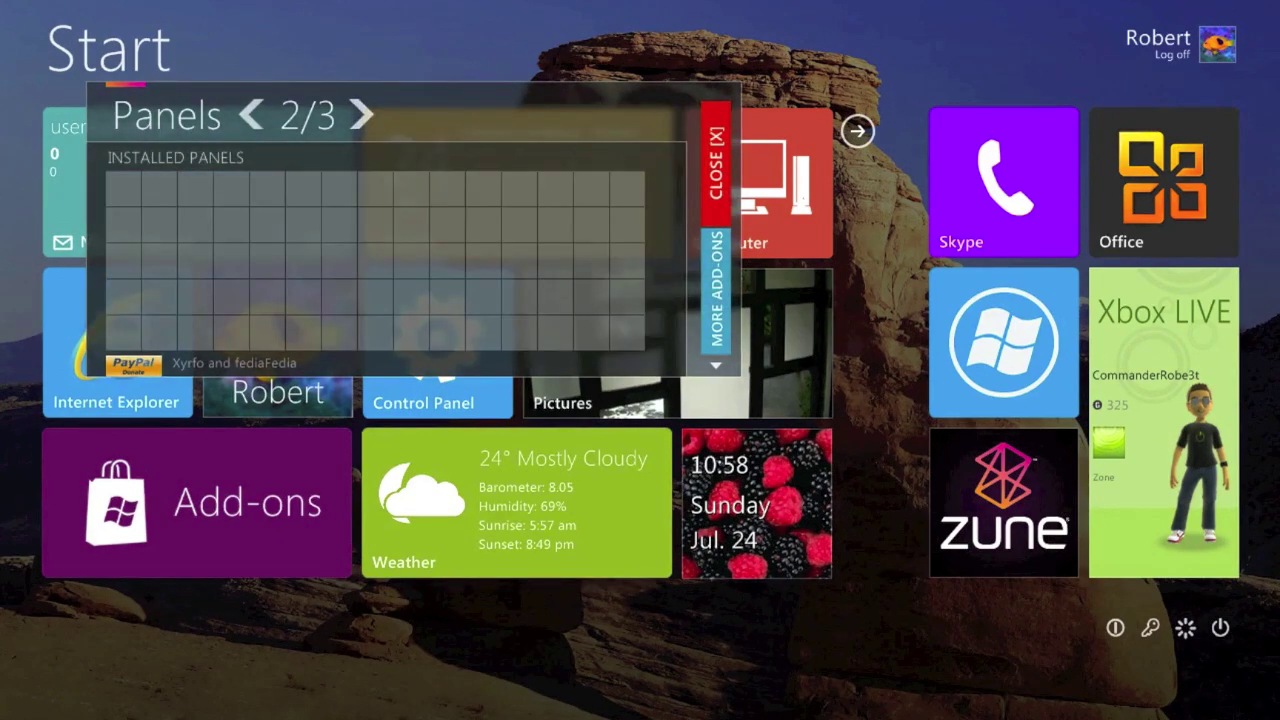
click(361, 115)
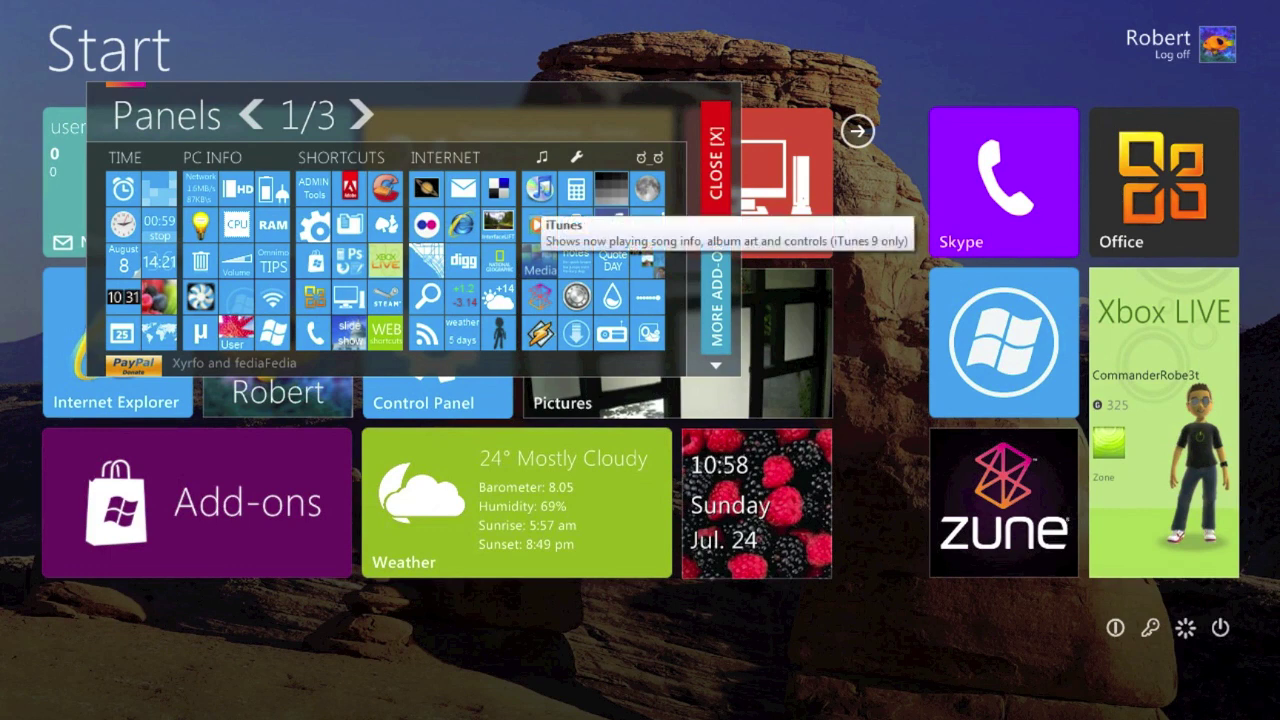
Try out the iTunes panel on the desktop, reposition it over the Panels gallery and remove it
click(541, 194)
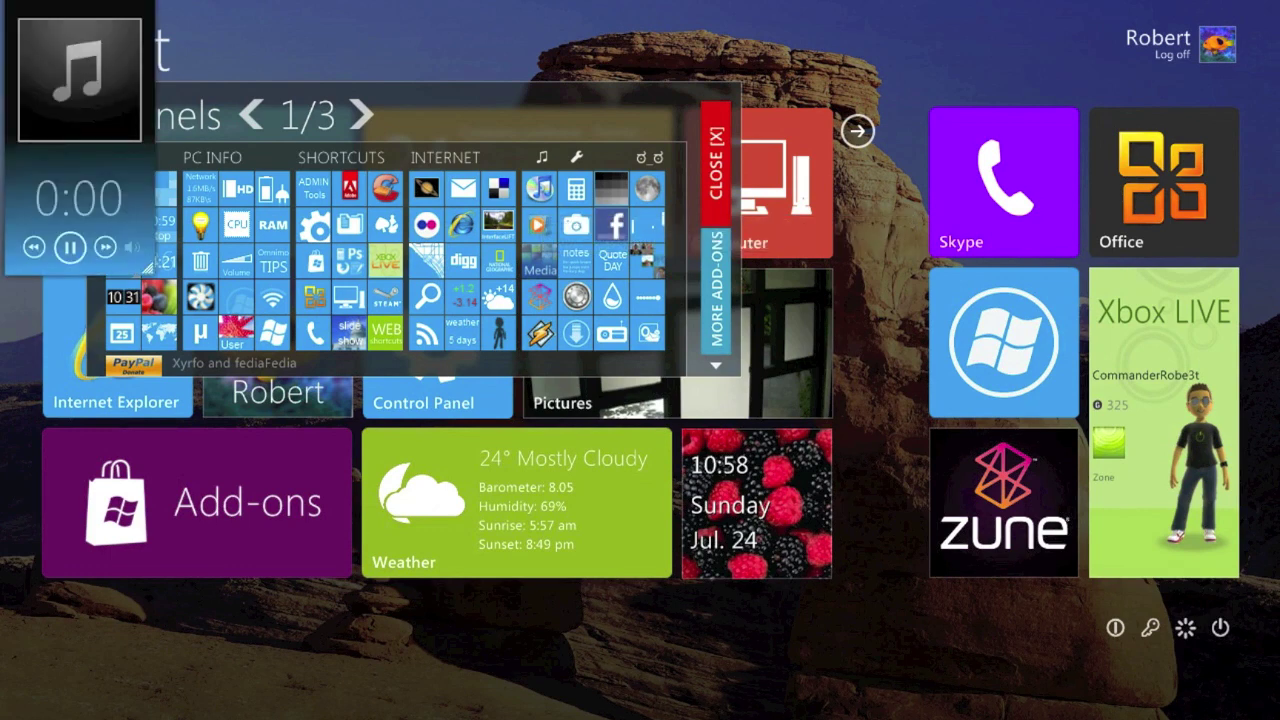
right_click(63, 3)
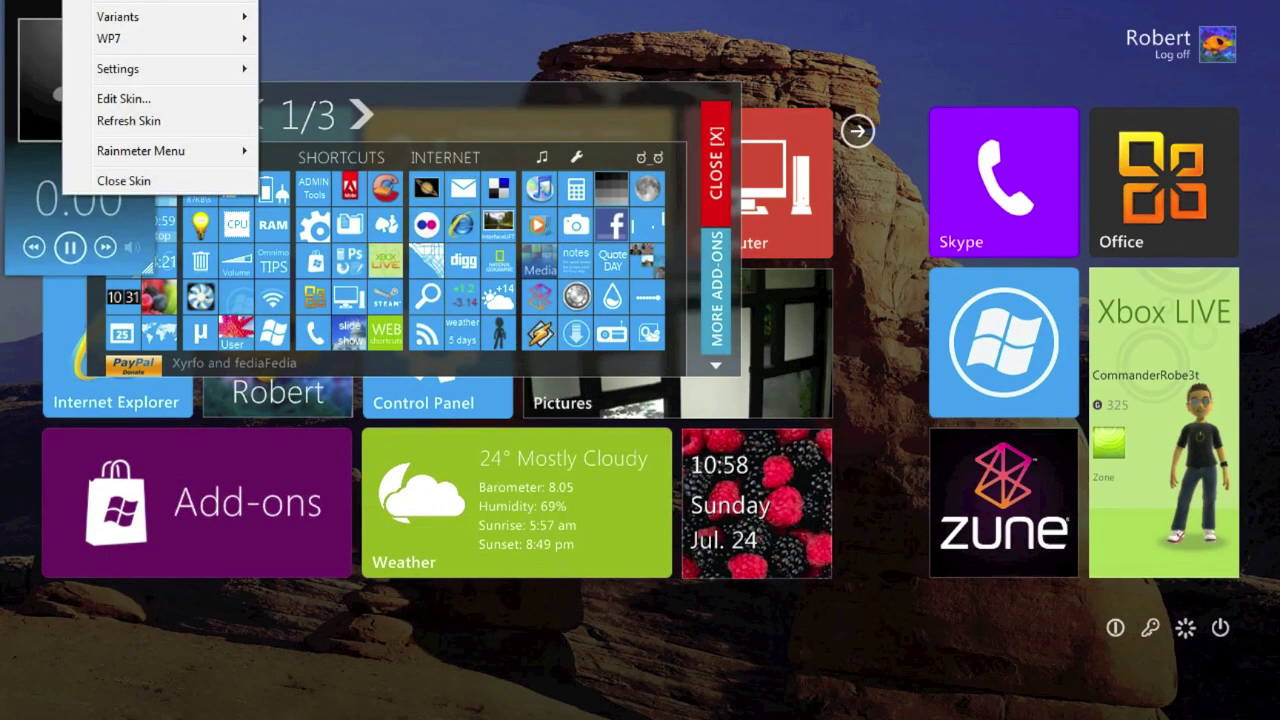
click(50, 165)
drag(50, 165, 506, 398)
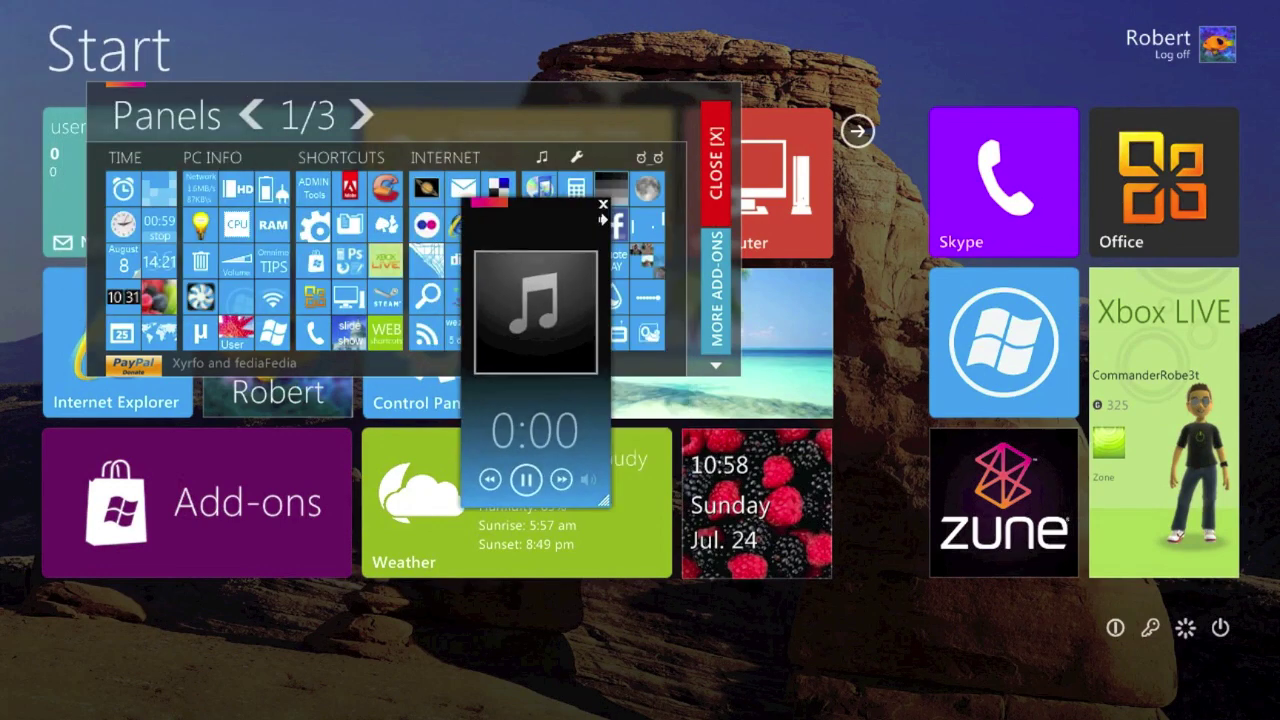
drag(482, 230, 258, 70)
right_click(258, 70)
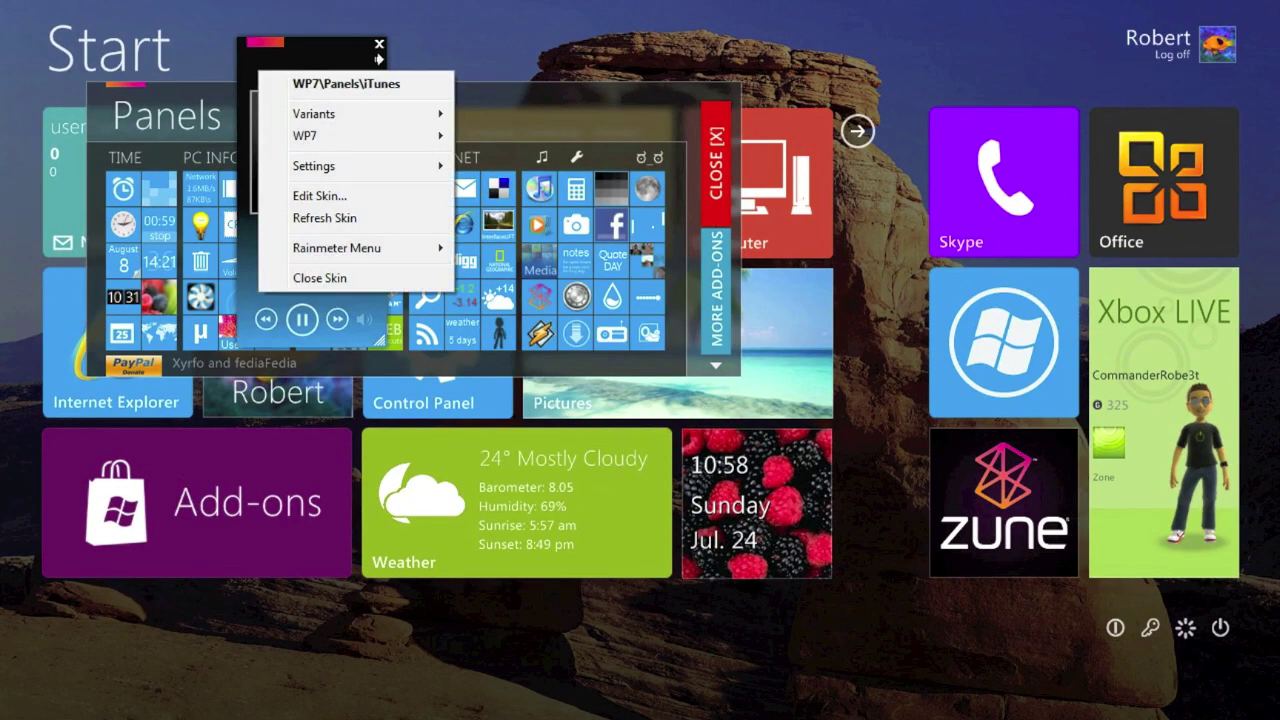
click(379, 44)
click(379, 44)
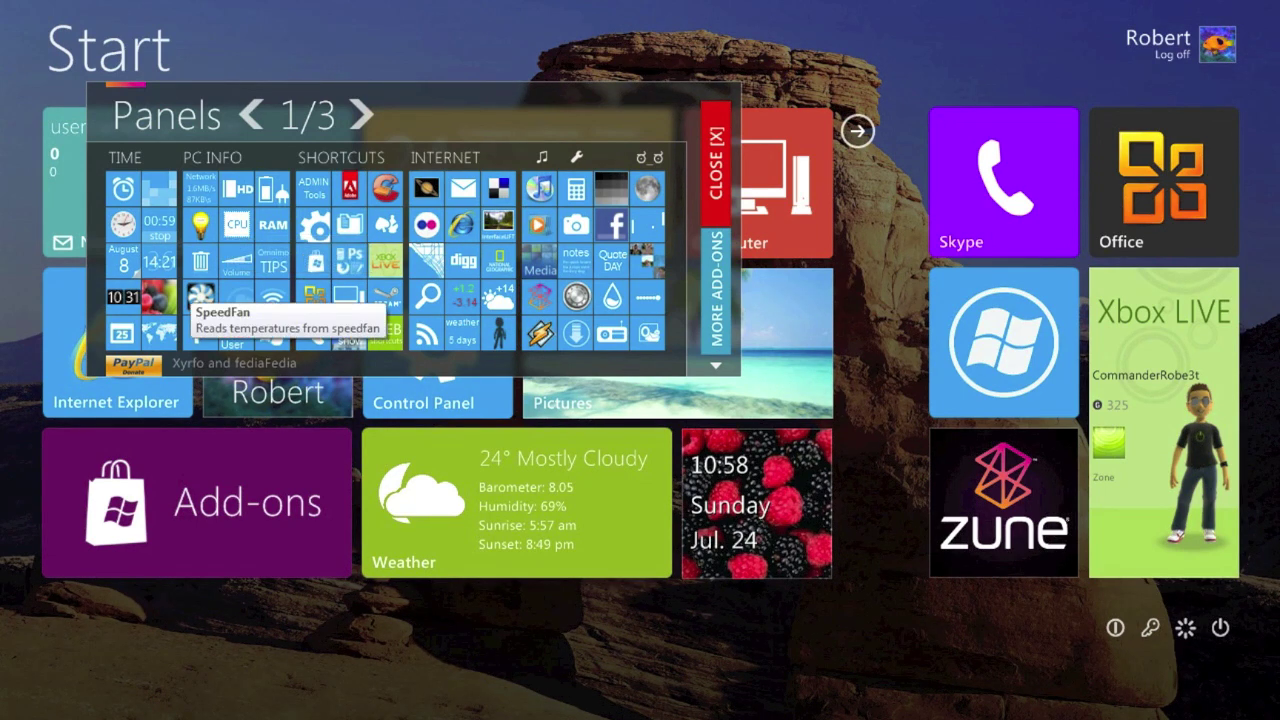
Add the SpeedFan CPU temperature panel, remove it from the desktop and close the Panels gallery
click(200, 296)
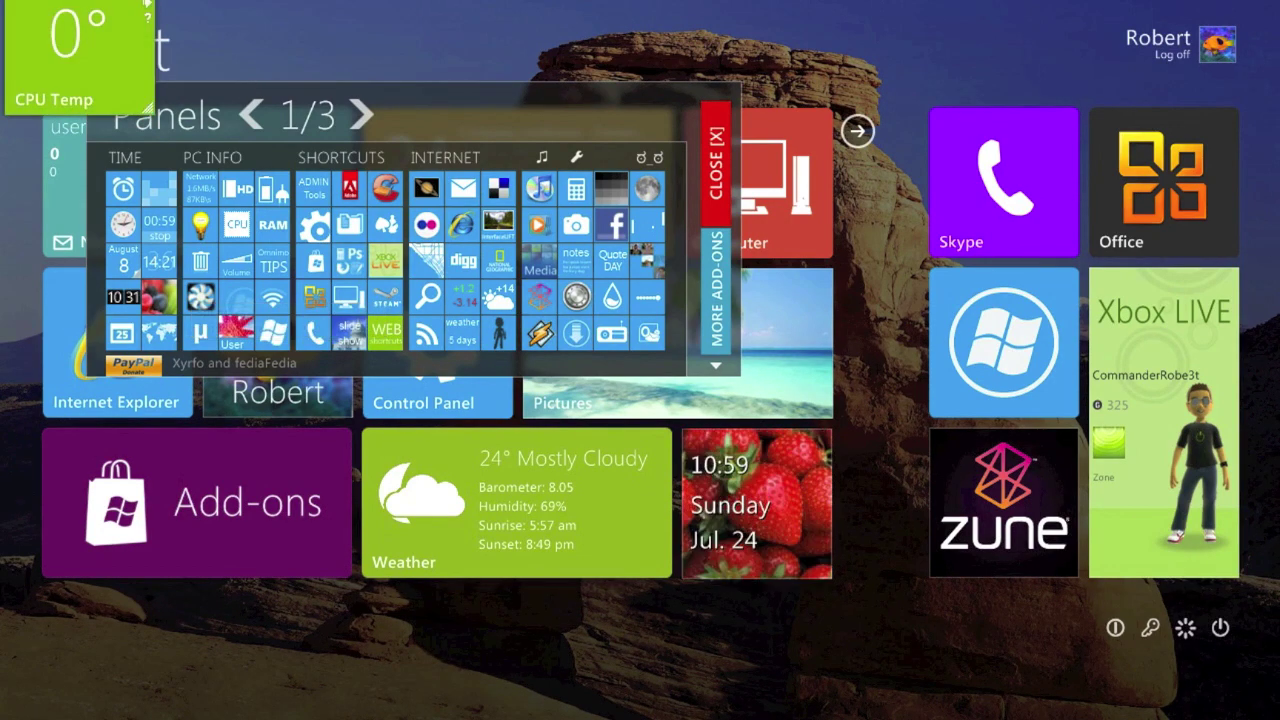
click(200, 296)
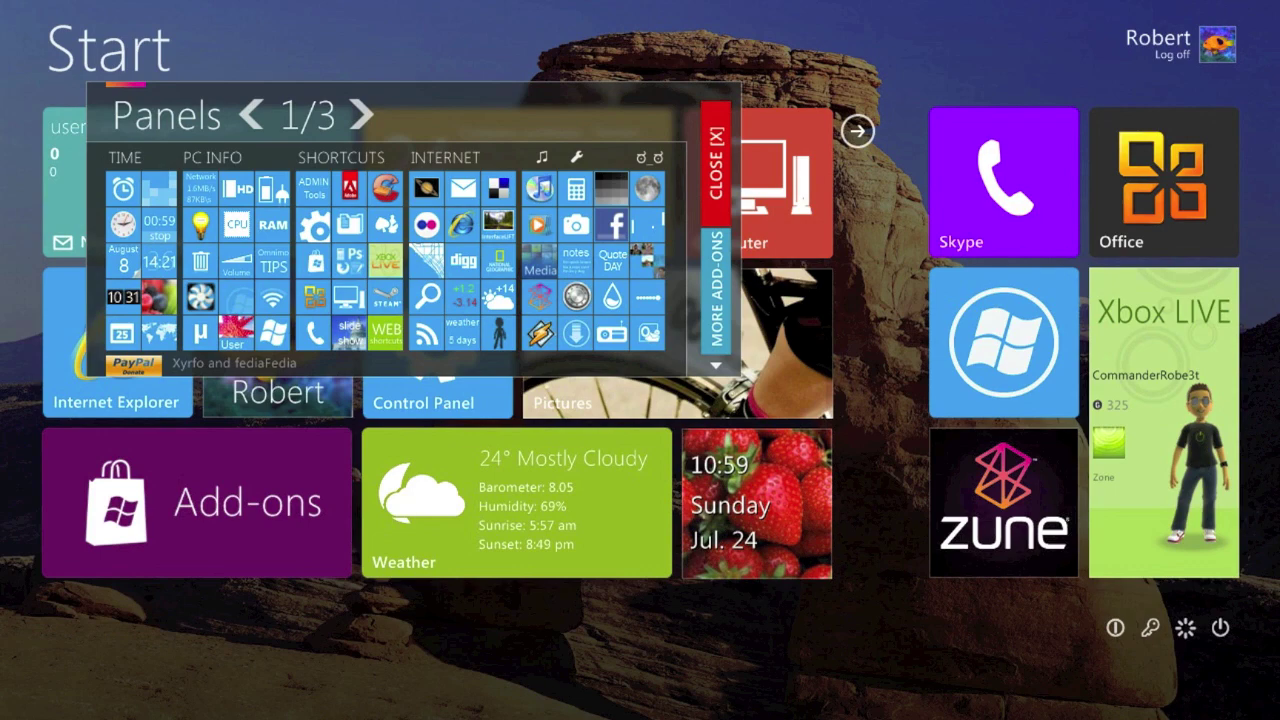
click(716, 165)
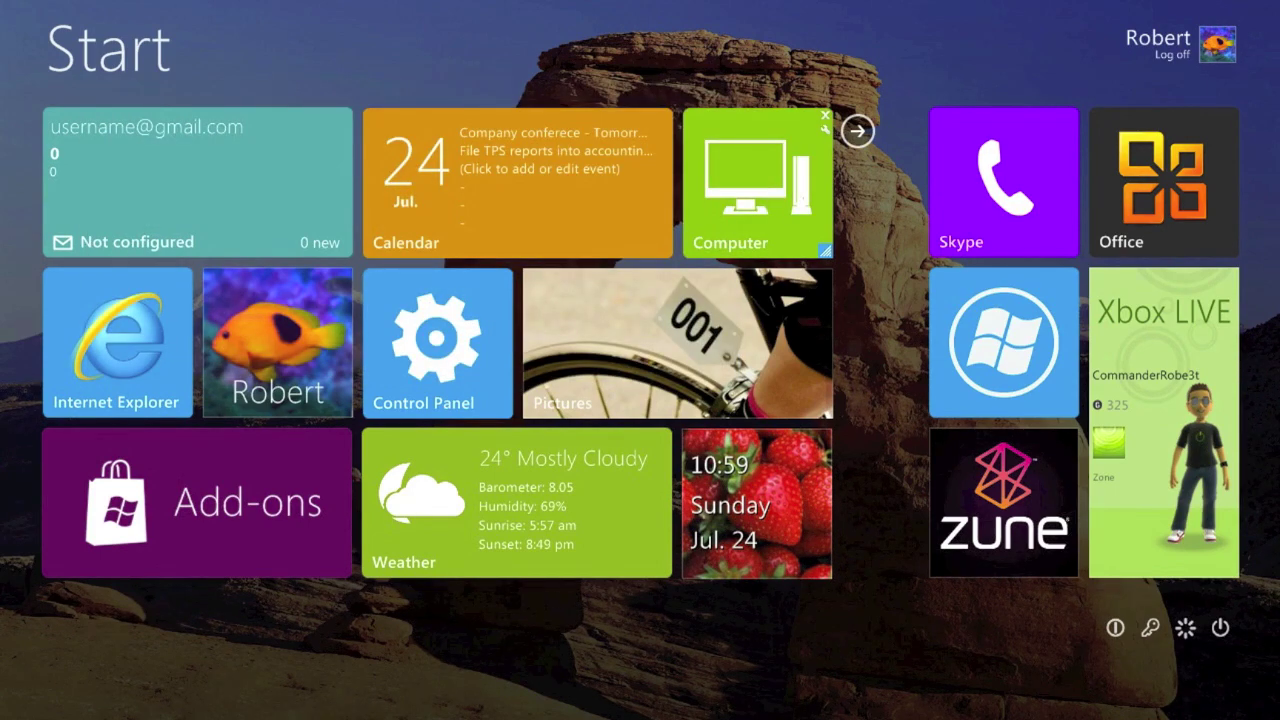
Reopen the Style settings, apply the tile style with Rounded off and close the settings
mouse_move(857, 131)
click(857, 171)
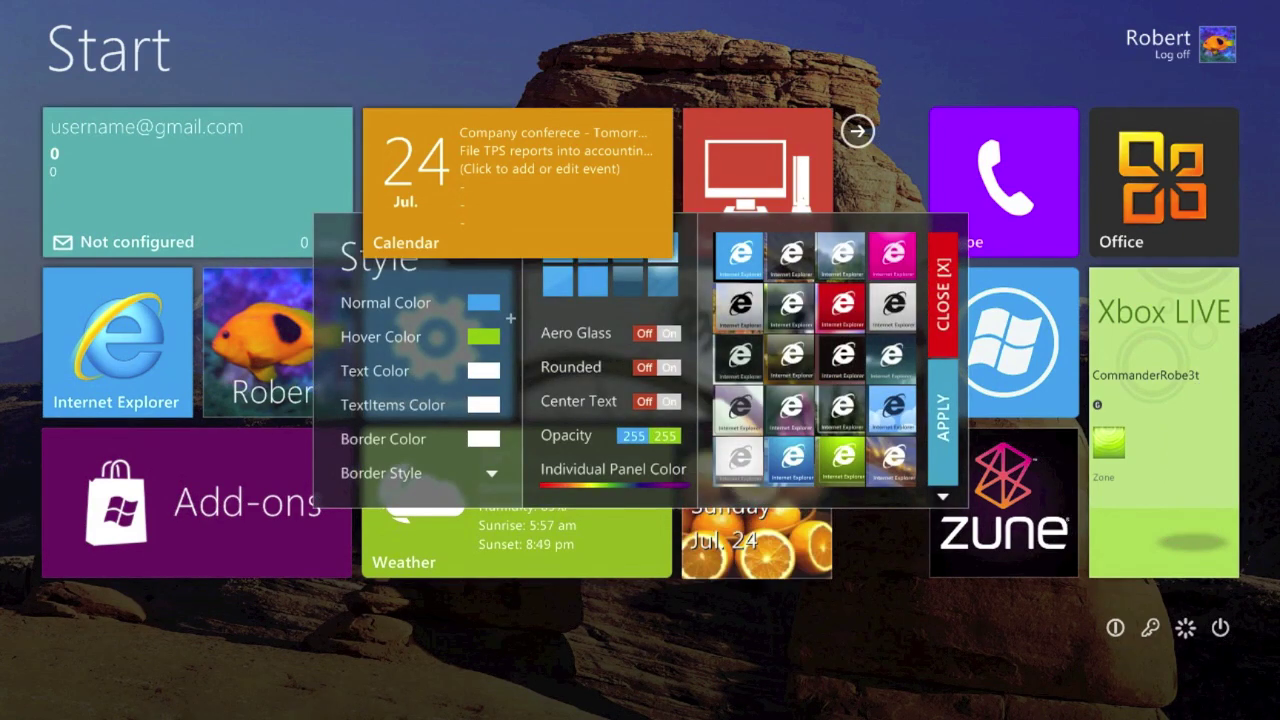
click(943, 300)
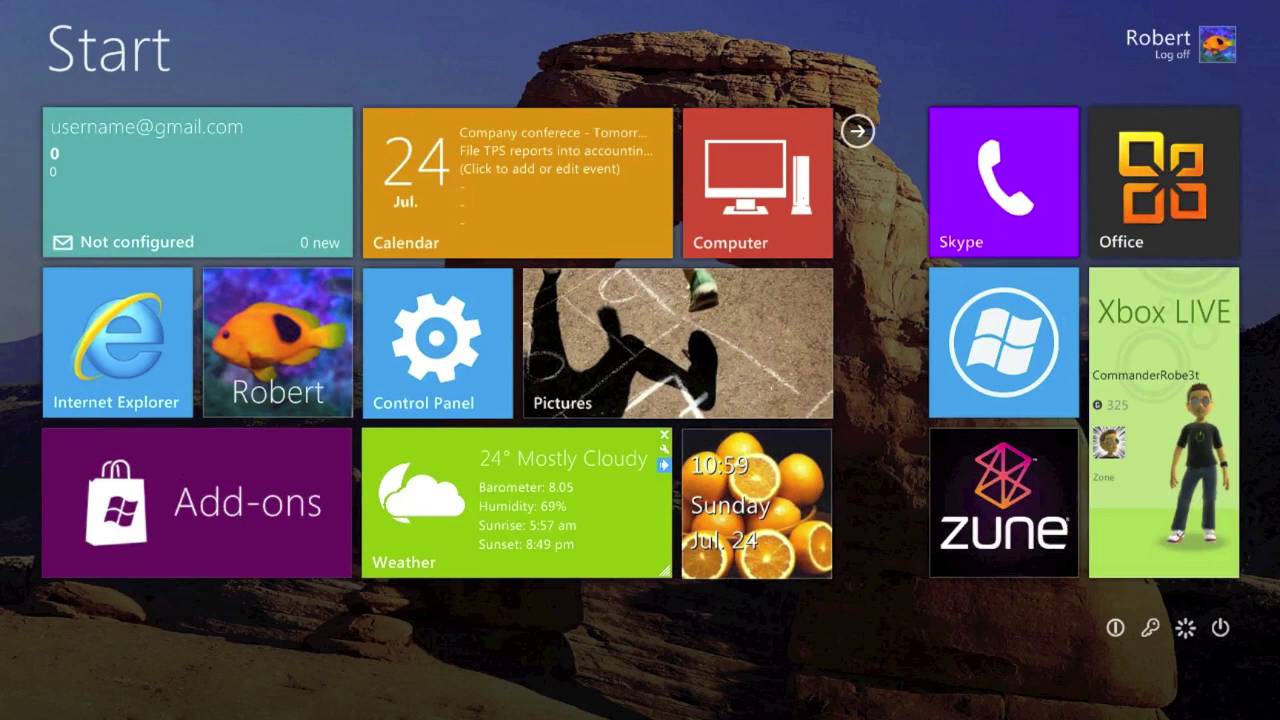
Cycle the Weather tile through its layout variants and back to the wide current-conditions layout
click(664, 465)
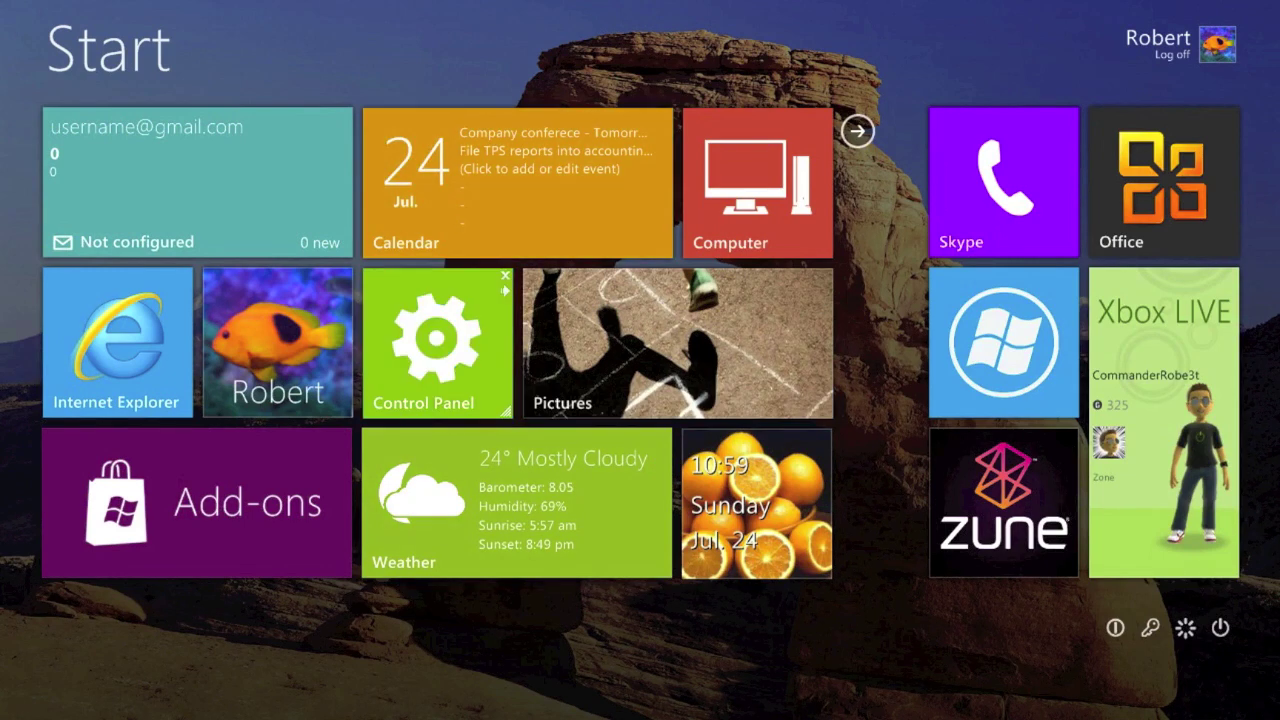
click(517, 502)
click(664, 465)
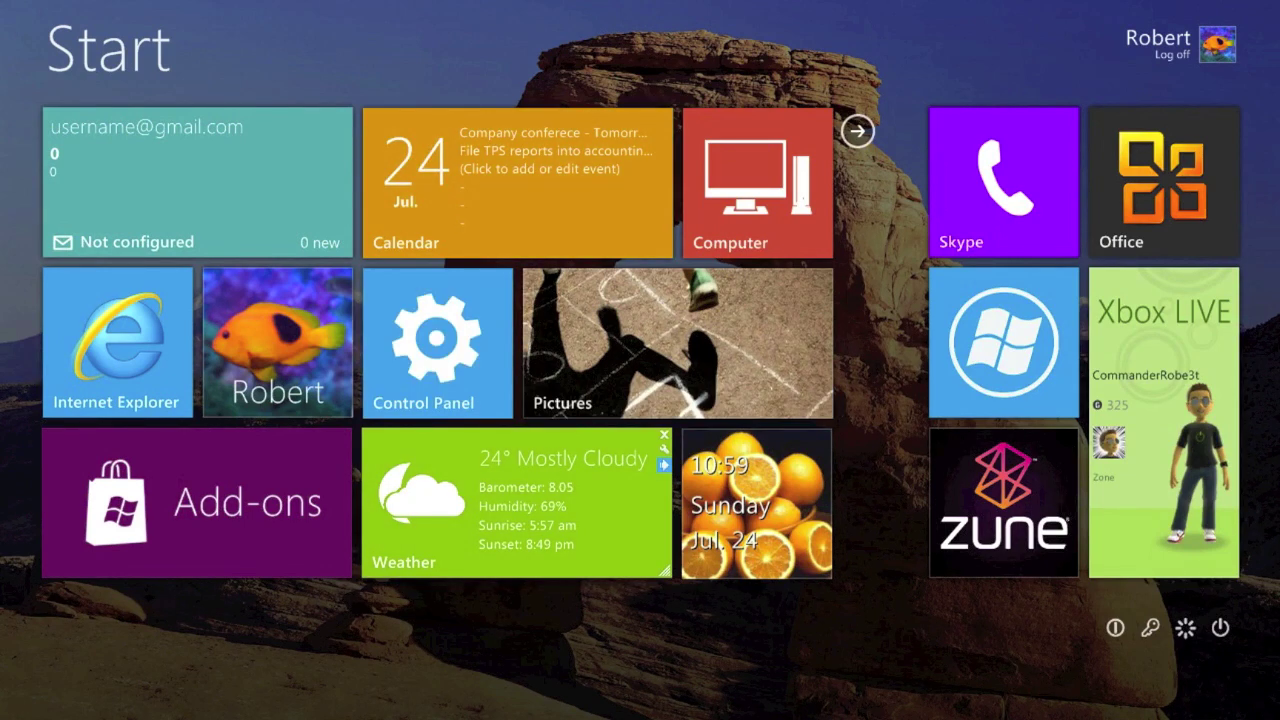
click(504, 465)
click(504, 465)
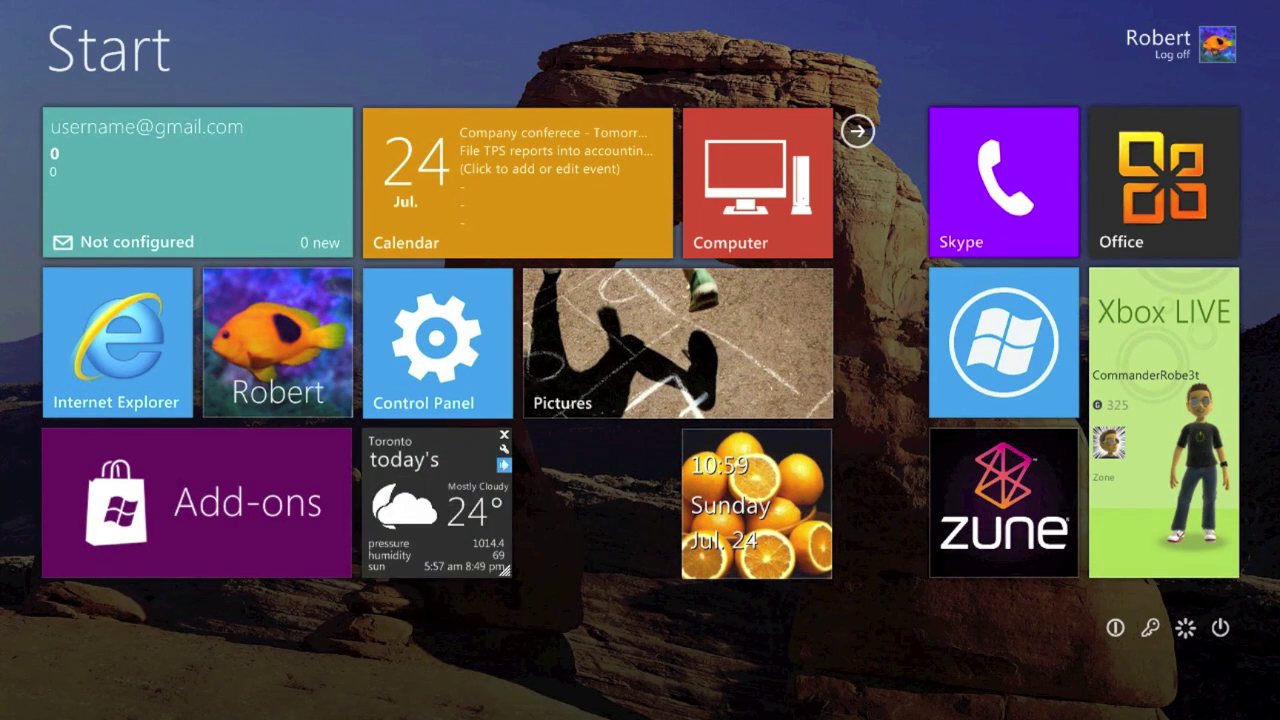
click(504, 465)
click(664, 465)
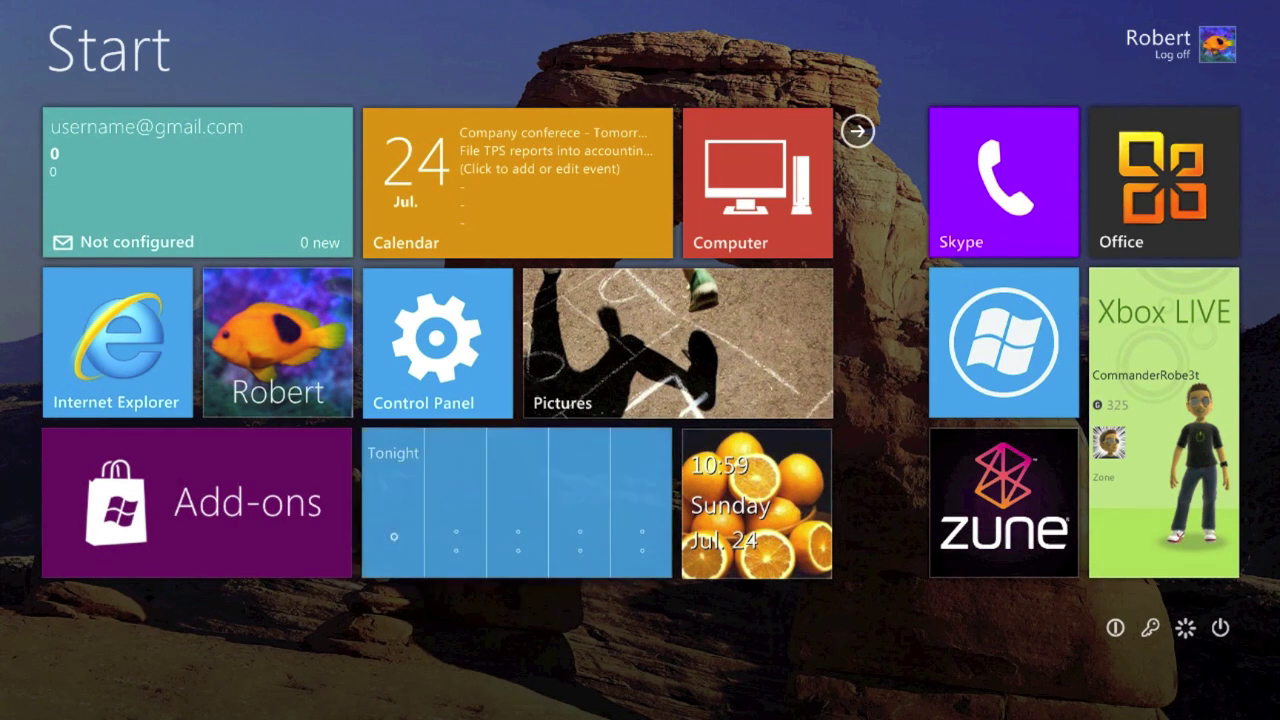
click(664, 465)
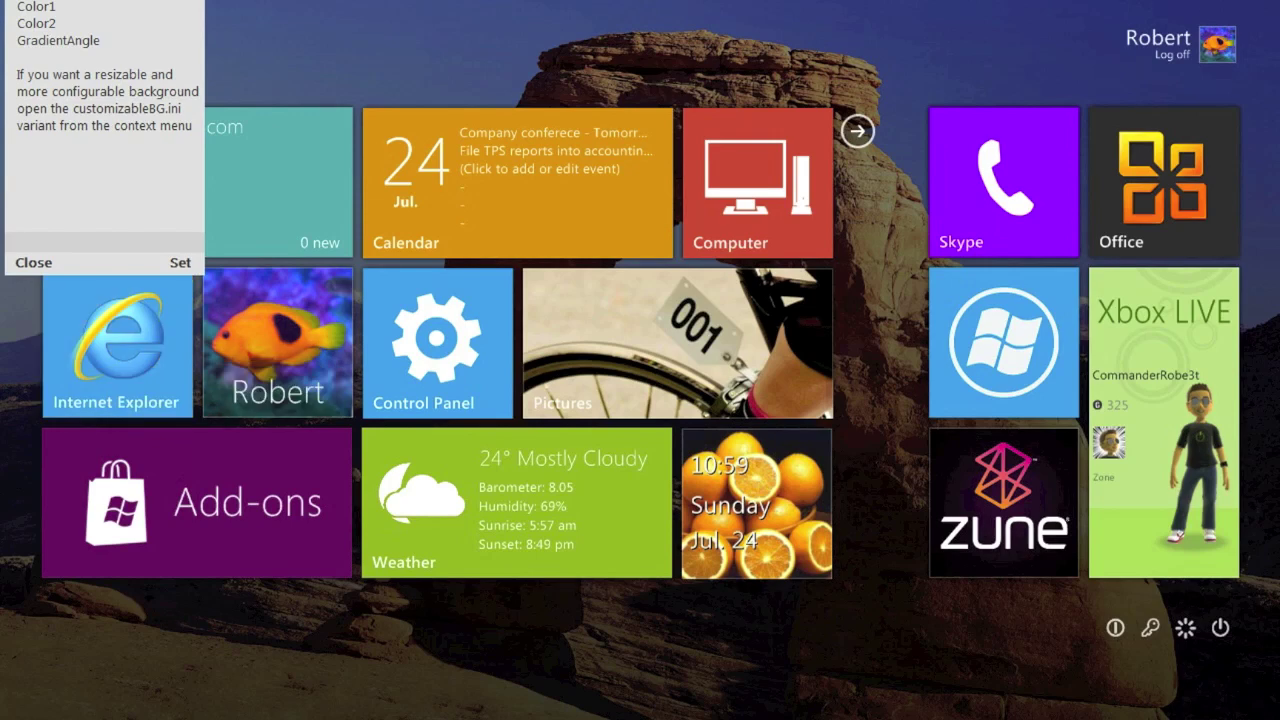
Close the background configuration window and refresh the Mail tile's skin
click(34, 263)
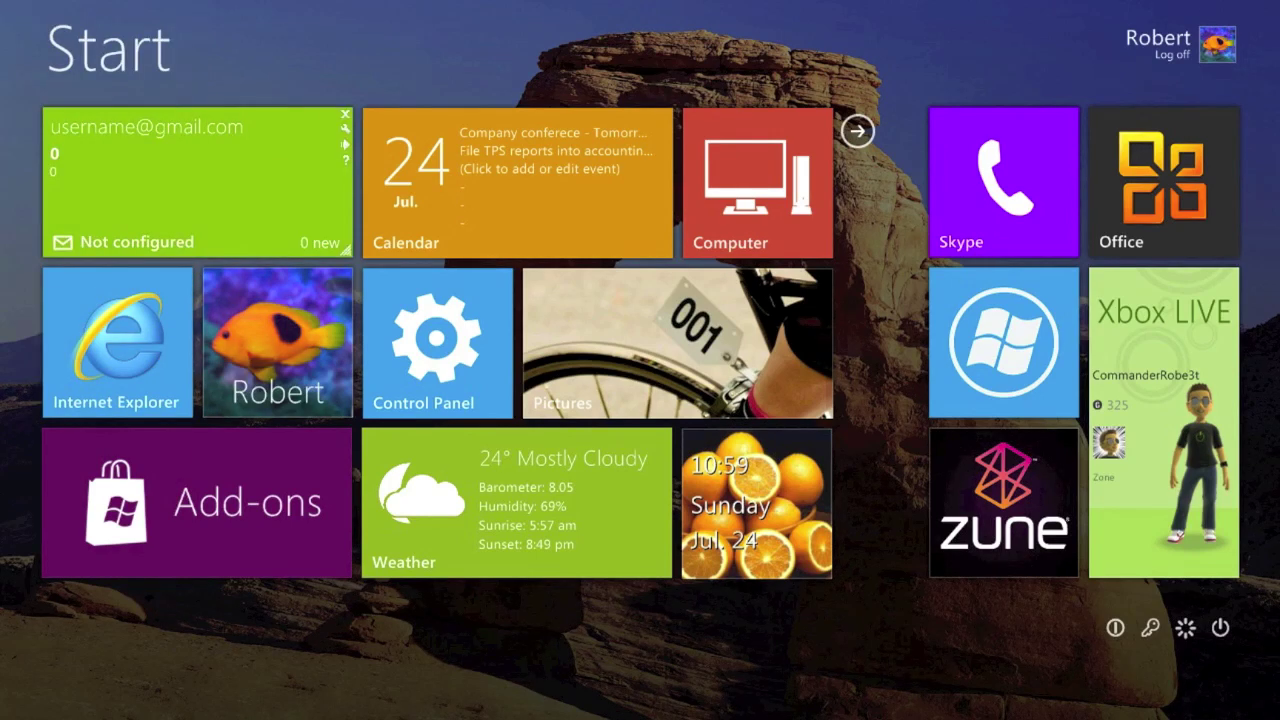
right_click(177, 169)
mouse_move(230, 211)
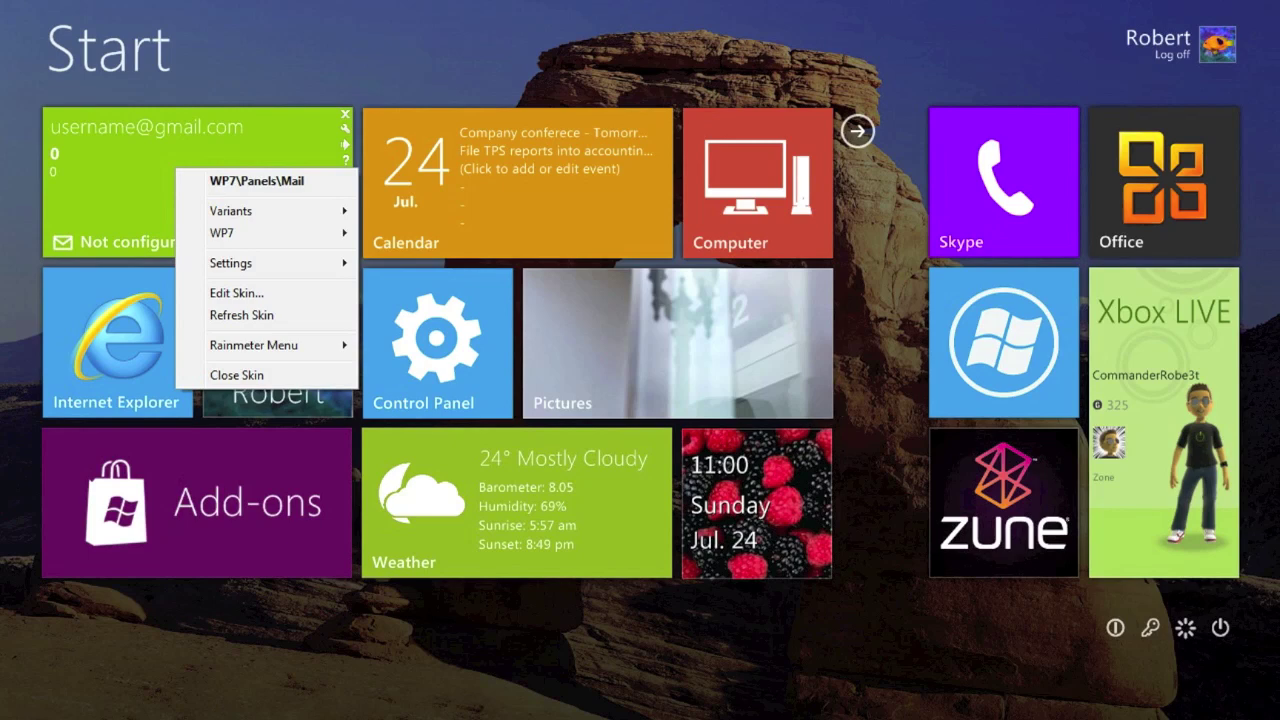
click(242, 315)
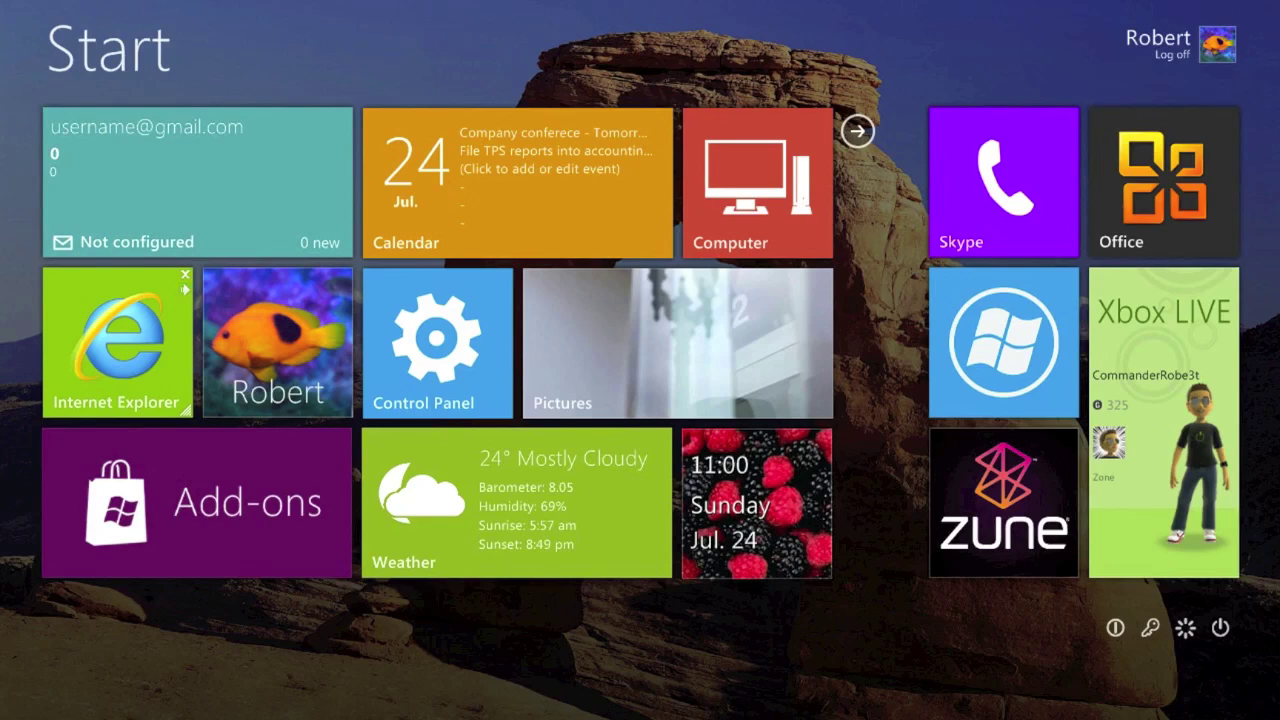
Cycle the Internet Explorer tile through the Opera variant to the Safari variant
click(185, 290)
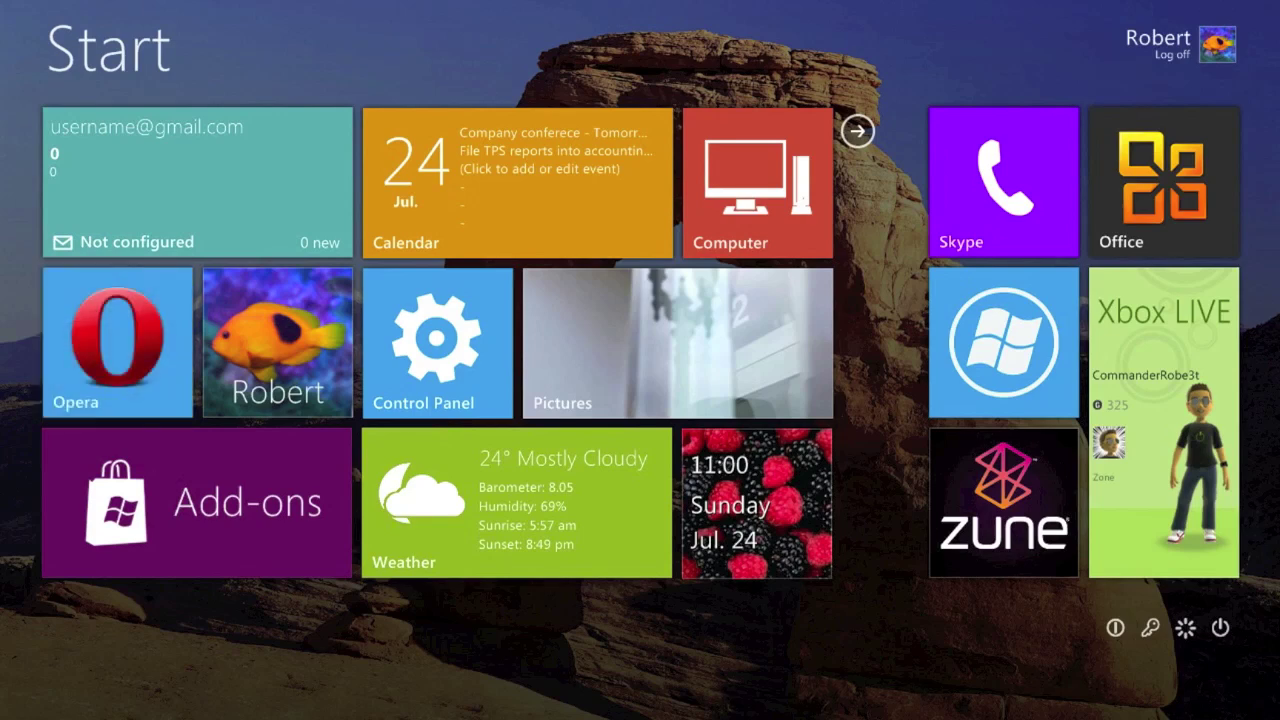
click(185, 290)
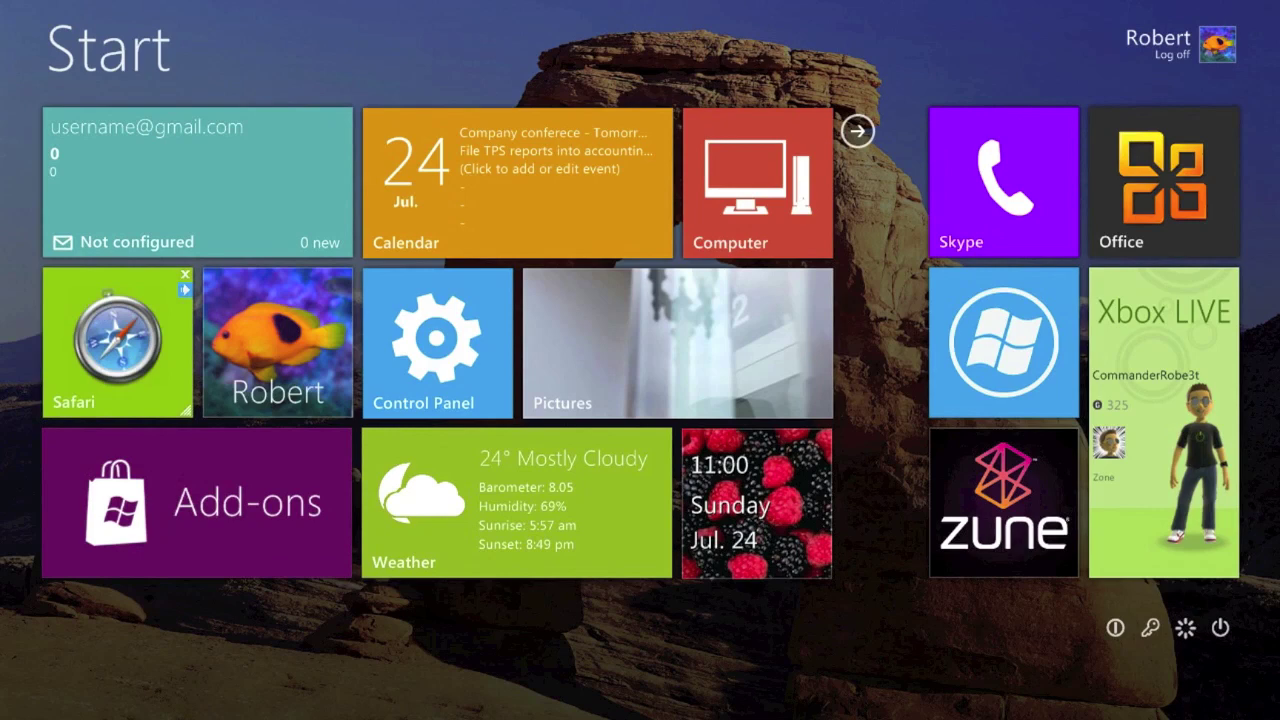
Cycle the browser tile through the Chrome, white-icon Internet Explorer, Firefox and Browsers list variants to the blue-and-gold Internet Explorer variant
click(185, 290)
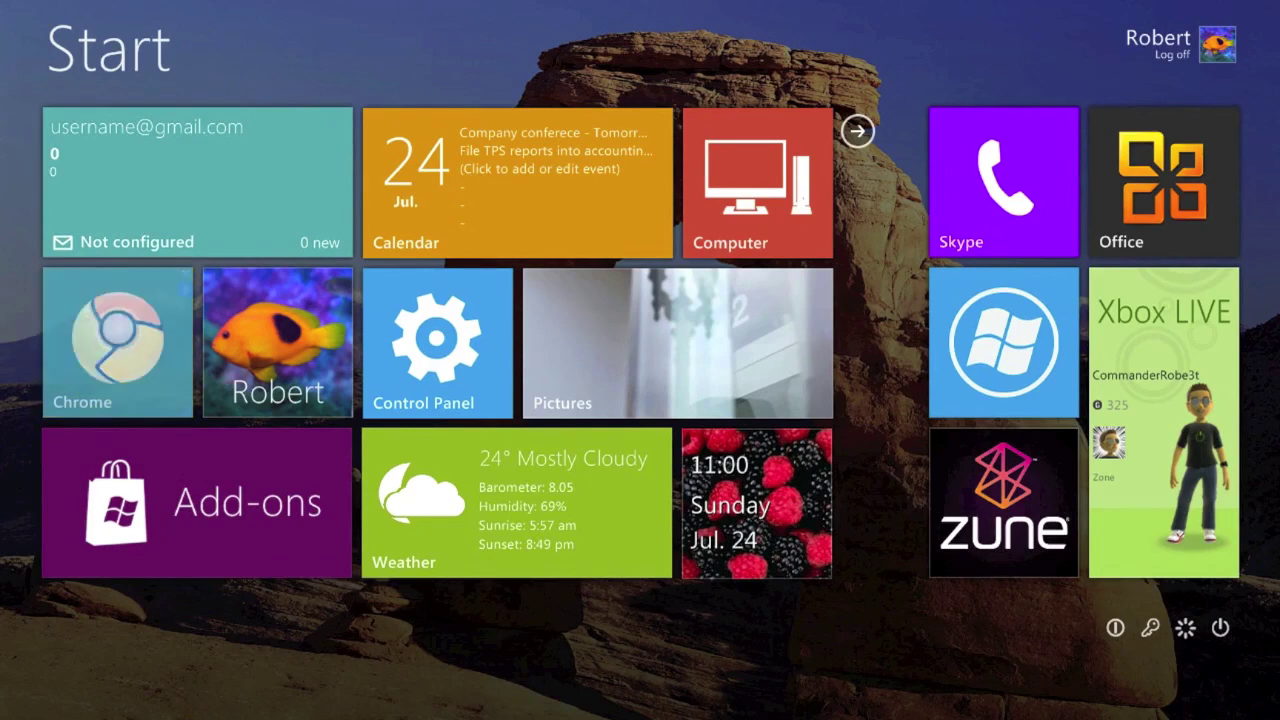
click(185, 290)
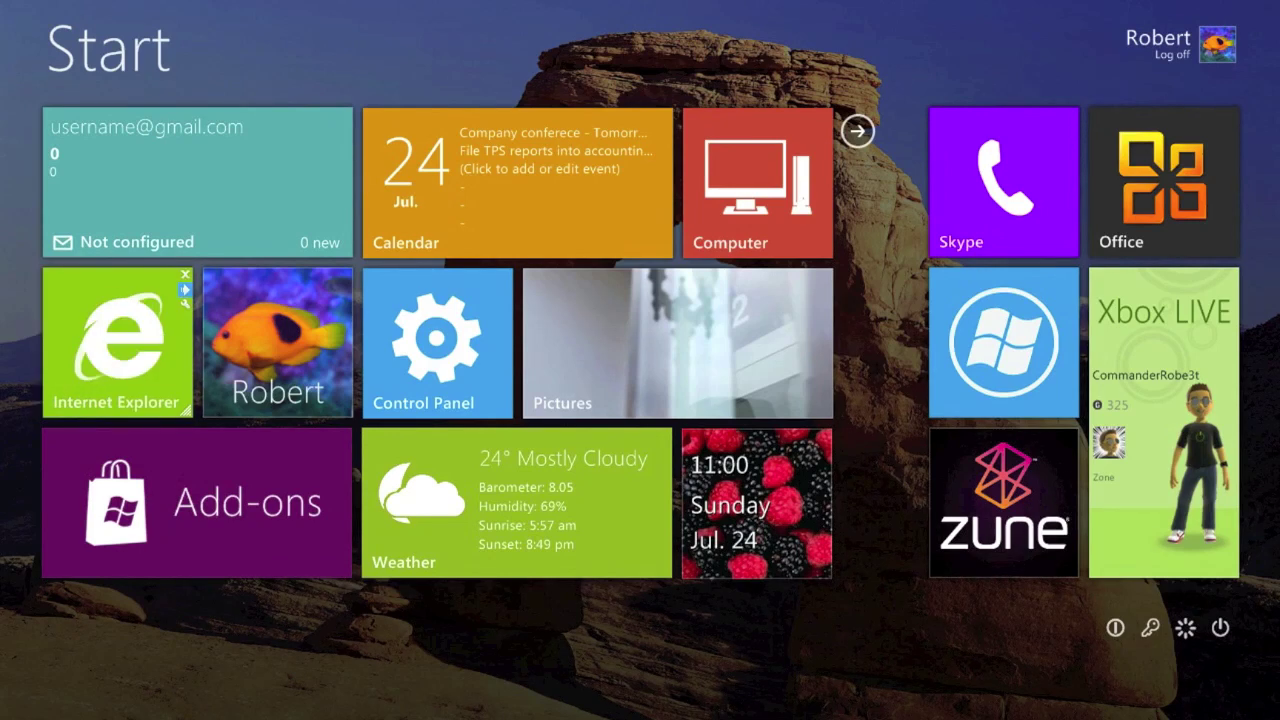
click(185, 290)
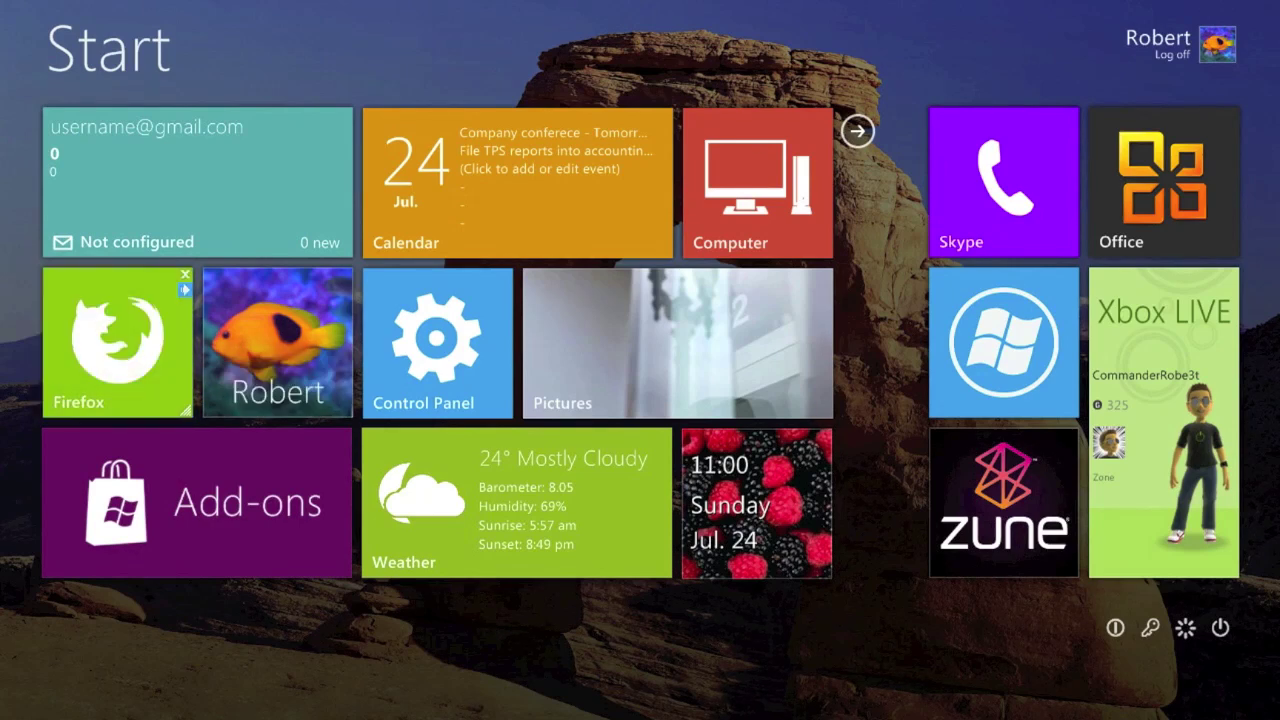
click(185, 290)
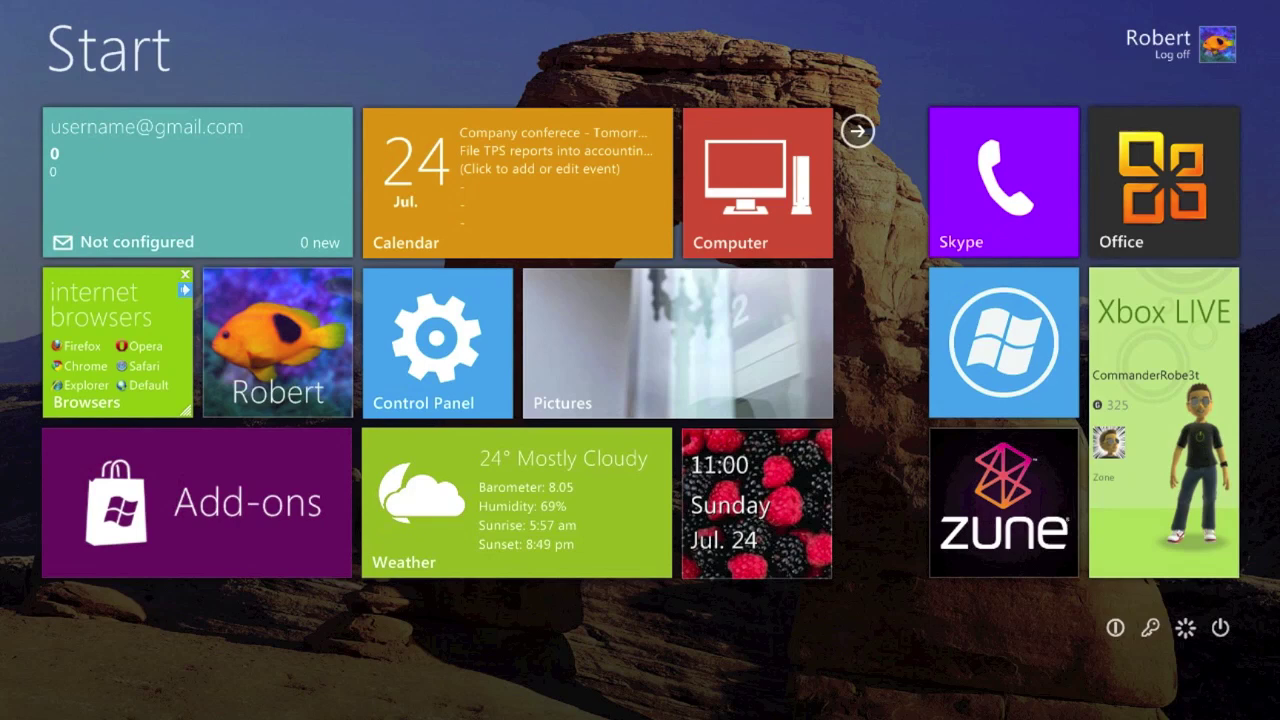
click(185, 290)
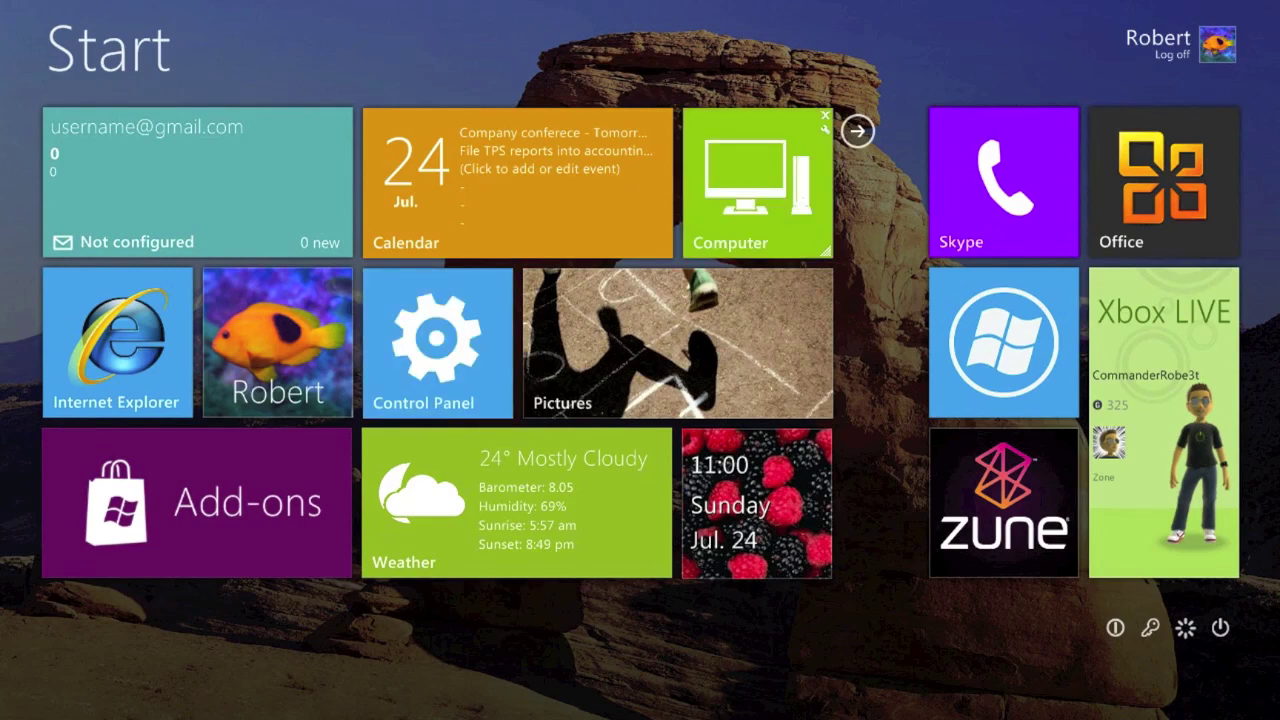
Add the Windows Media Player tile from page 1 of the Panels gallery and place it over the clock tile's lower edge
click(858, 131)
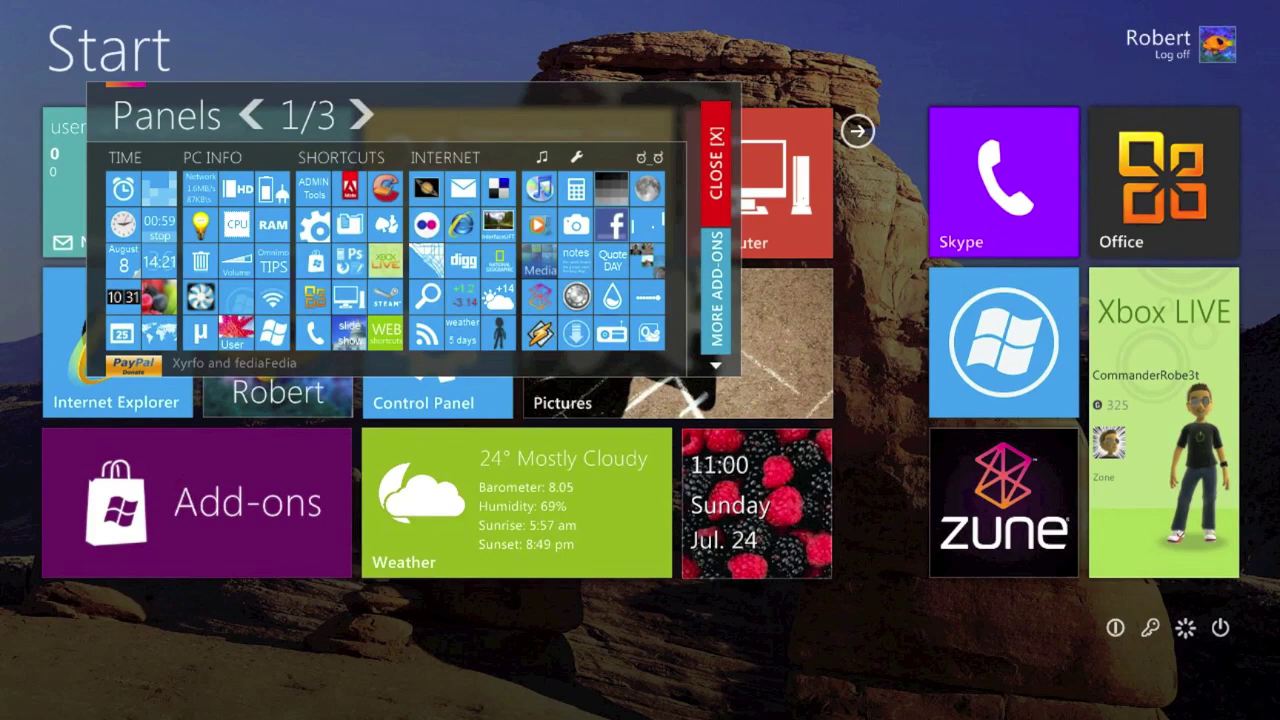
click(541, 227)
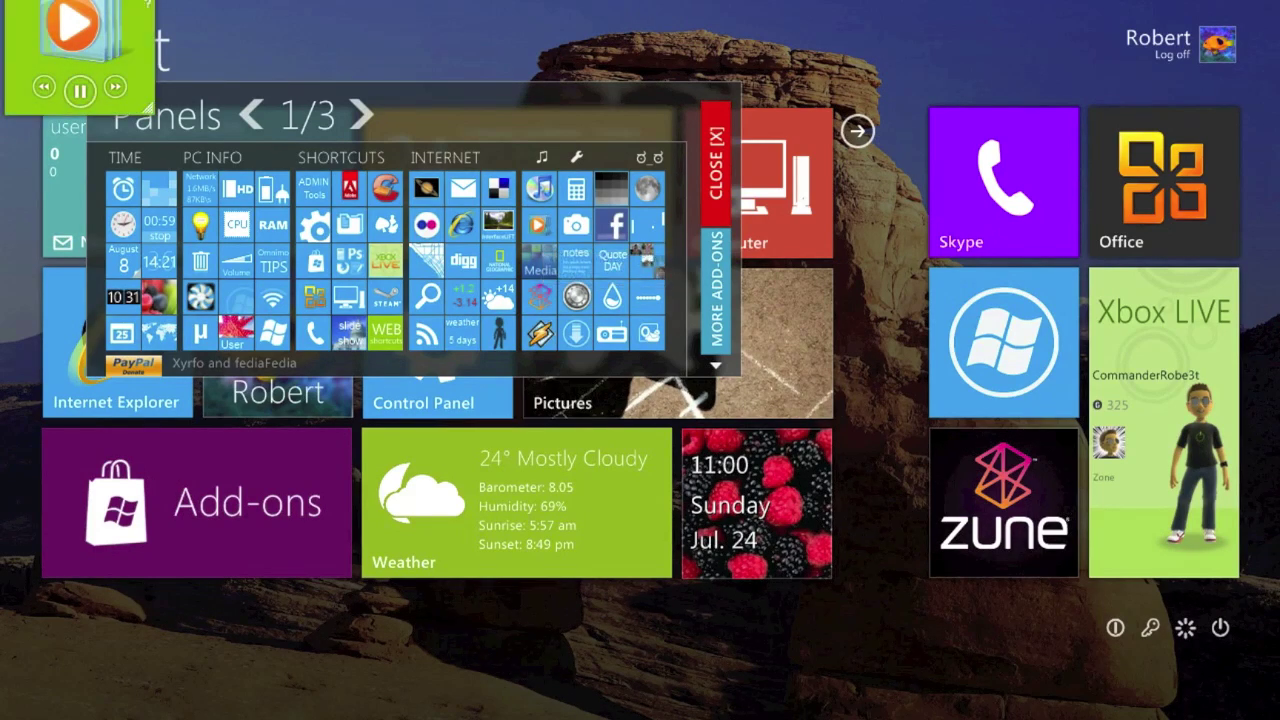
right_click(88, 10)
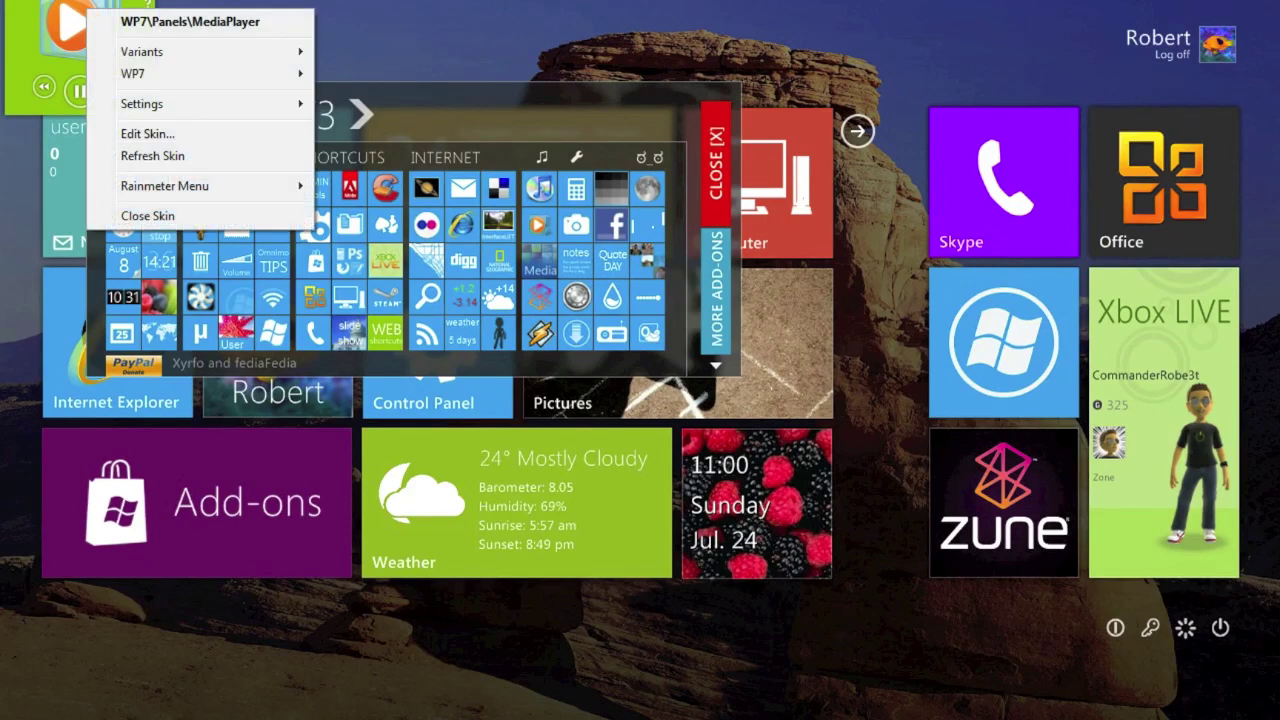
click(75, 25)
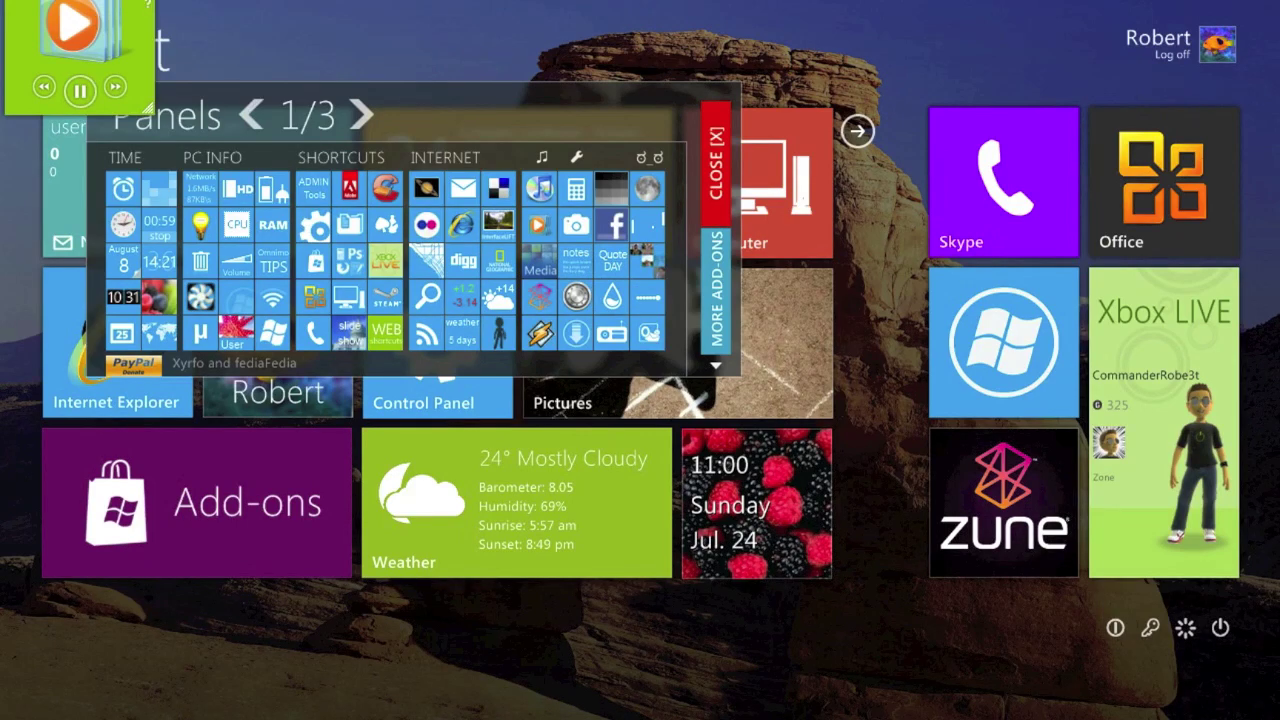
drag(75, 25, 779, 577)
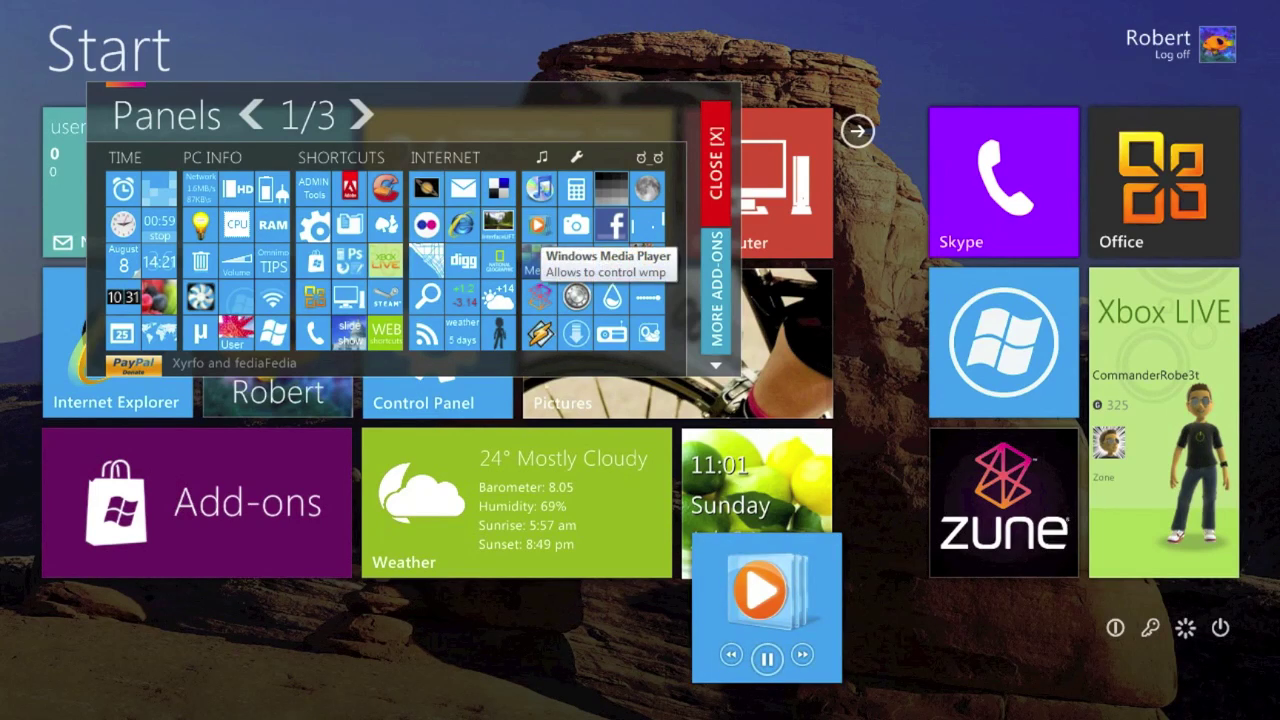
Remove the Windows Media Player tile from the desktop and close the Panels gallery
click(835, 540)
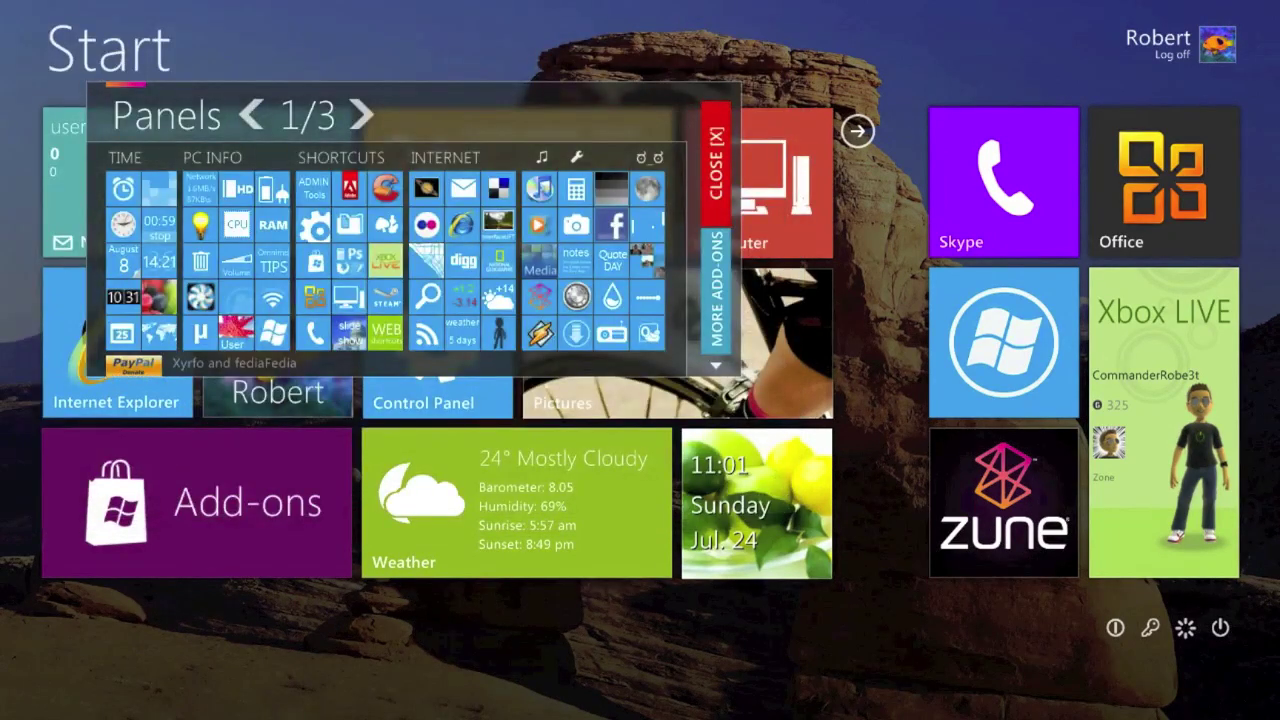
click(716, 164)
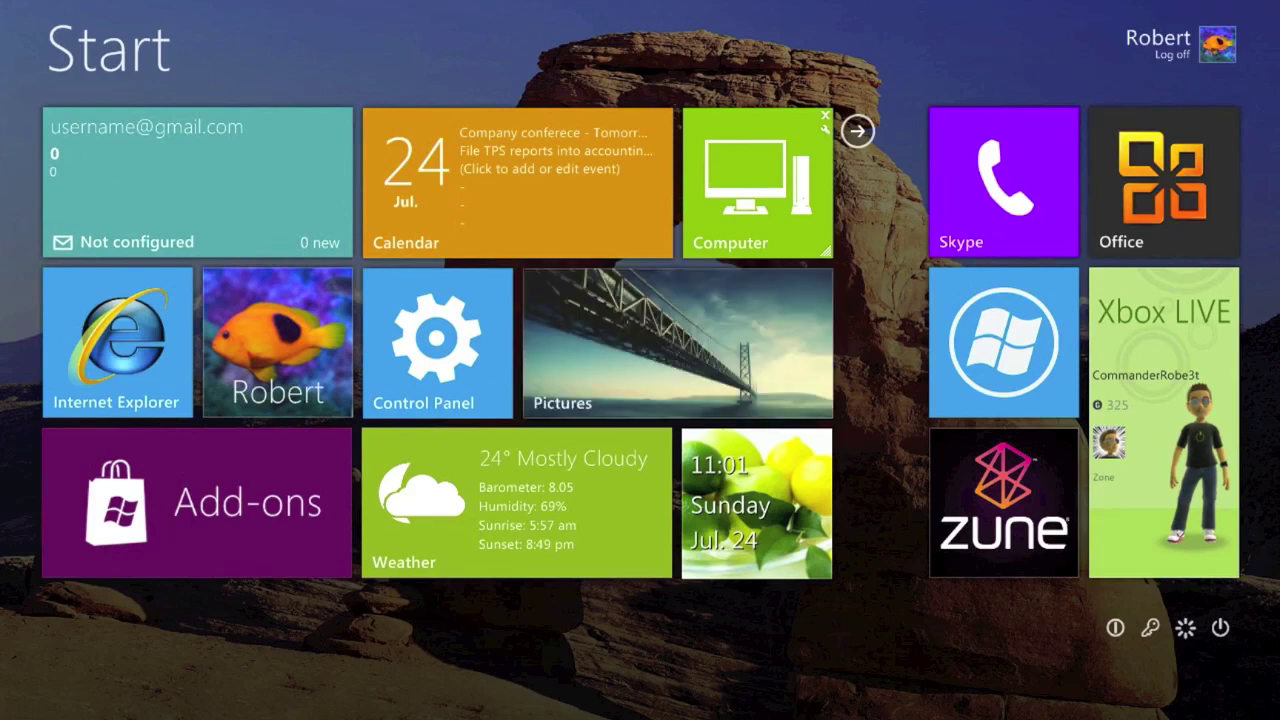
click(825, 115)
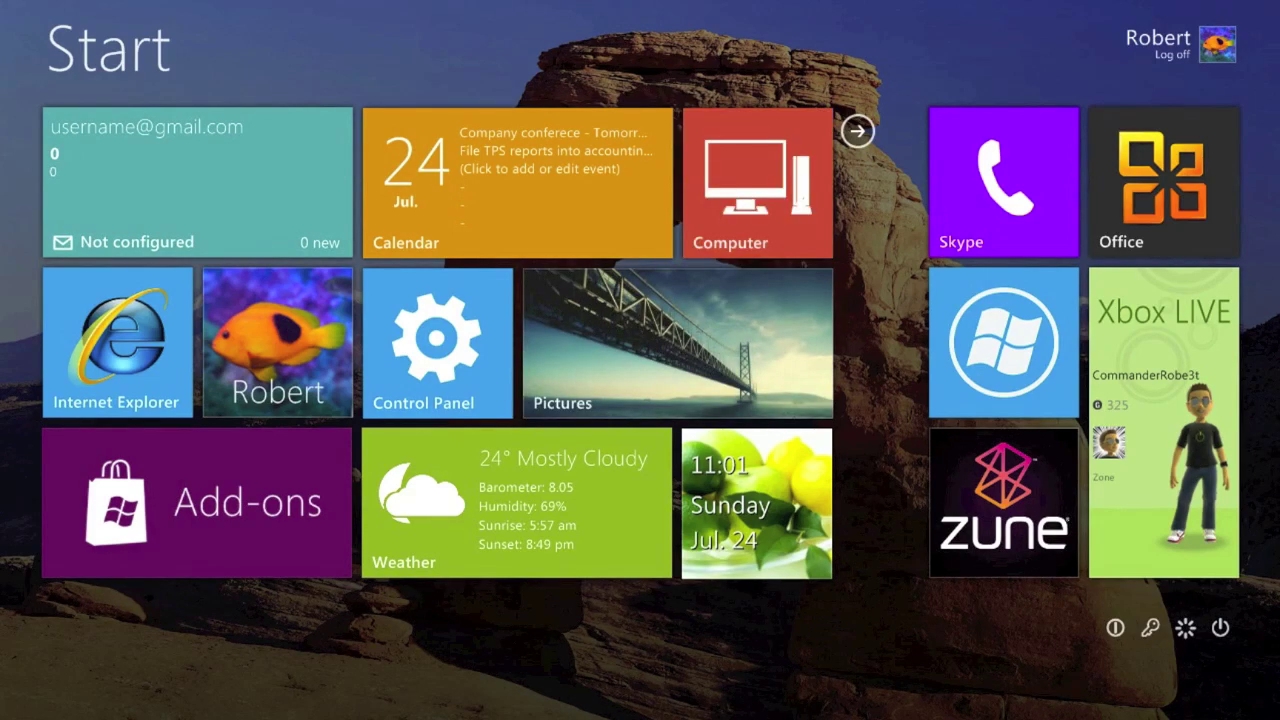